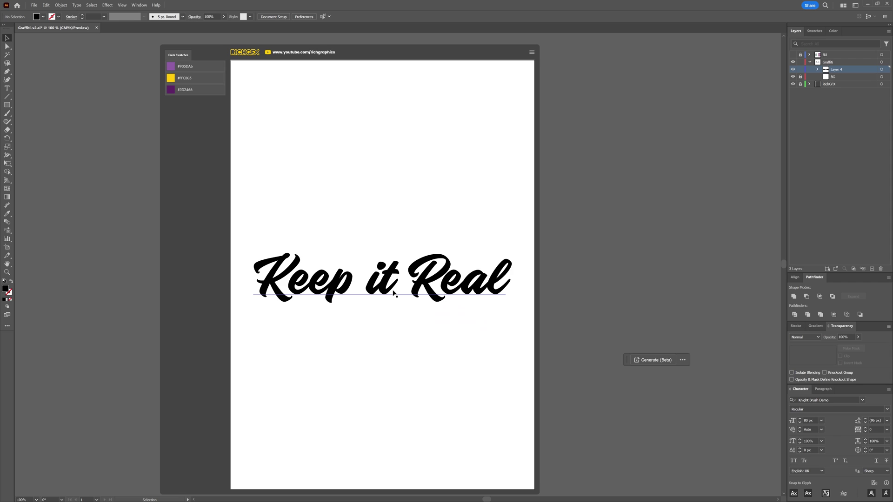
Convert the 'Keep it Real' text to outlines and select the outlined lettering
left_click(369, 294)
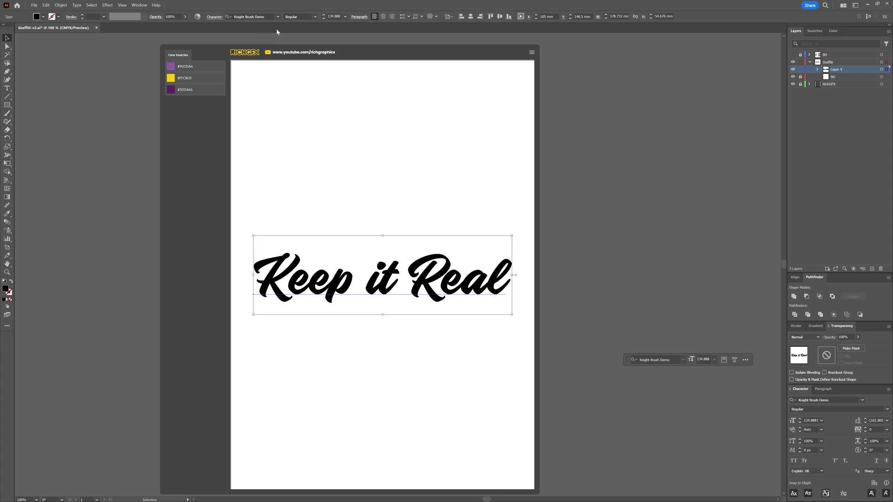
left_click(451, 187)
right_click(351, 286)
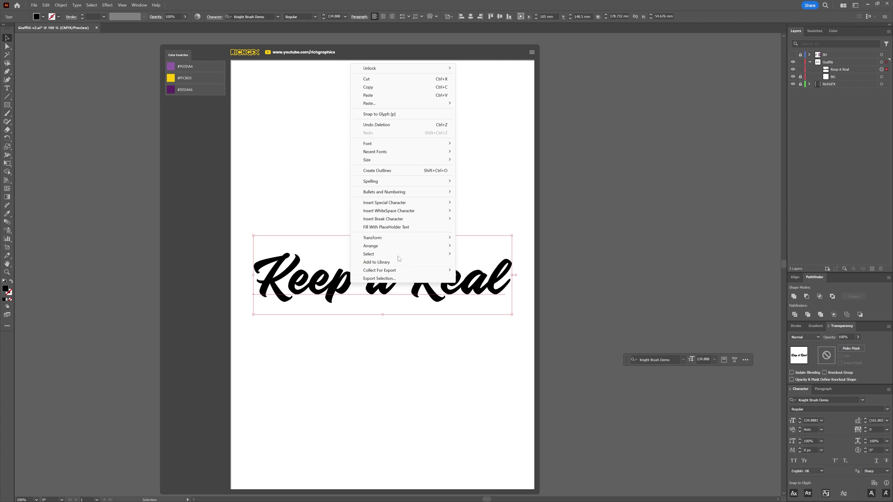
left_click(418, 171)
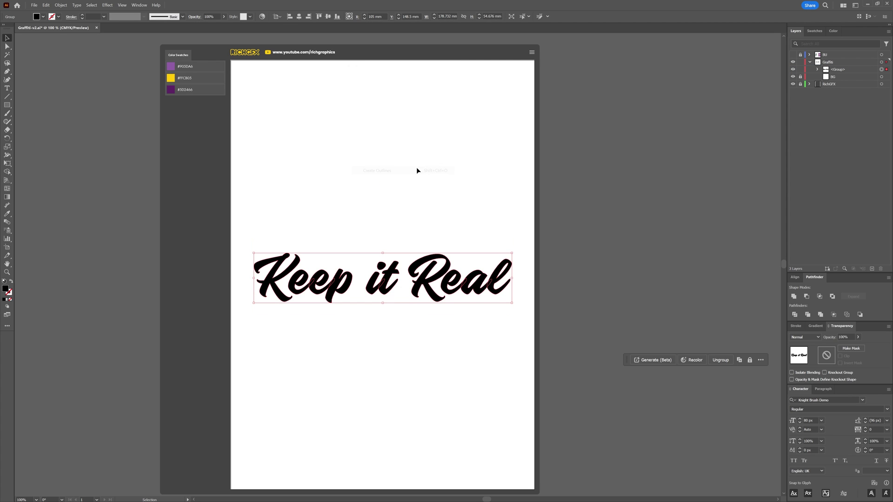
left_click(425, 183)
left_click(494, 282)
Ungroup the outlined letters and regroup them into three words: Keep, it, Real
left_click(61, 4)
left_click(74, 56)
left_click(283, 227)
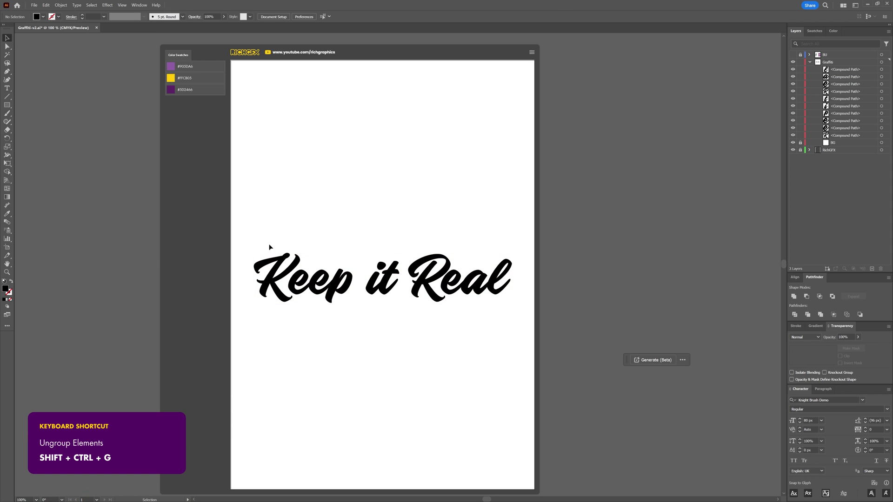
left_click_drag(357, 320, 356, 320)
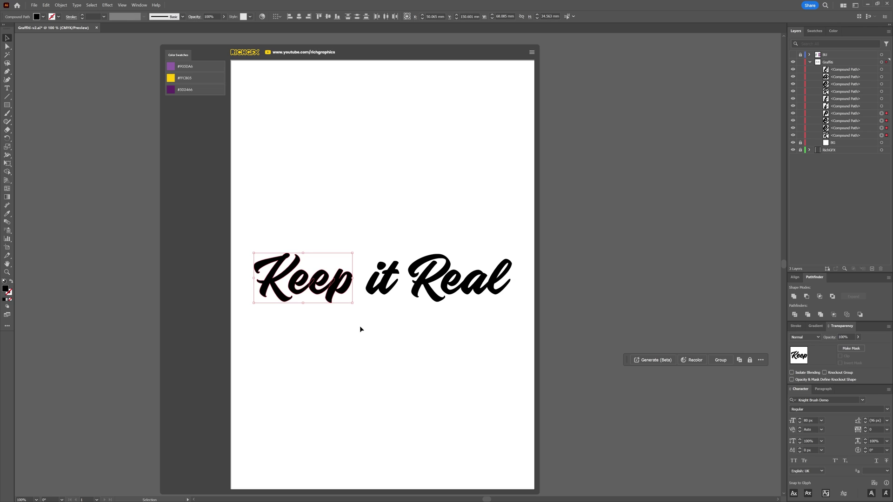
key("ctrl+g")
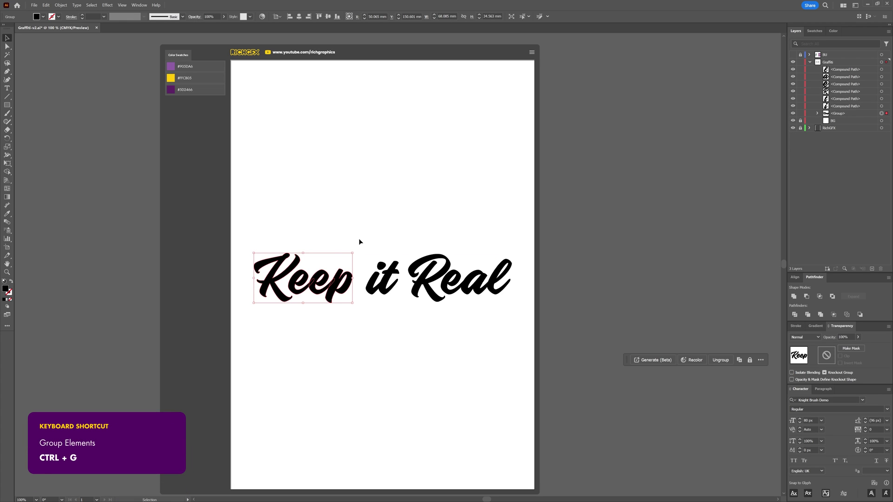
left_click_drag(392, 300, 400, 308)
key("ctrl+g")
left_click_drag(523, 310, 403, 231)
key("ctrl+g")
left_click(384, 317)
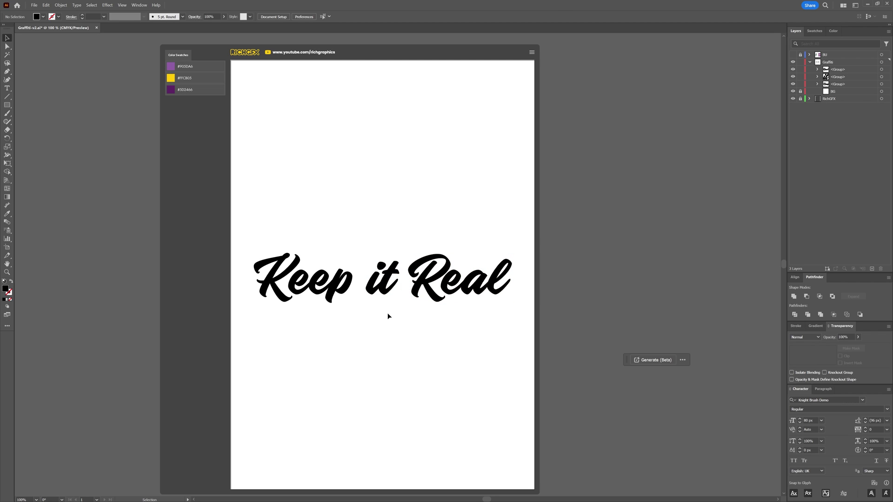
Stack Keep above 'it' and Real tight below it as a compact lockup
left_click_drag(333, 297, 400, 240)
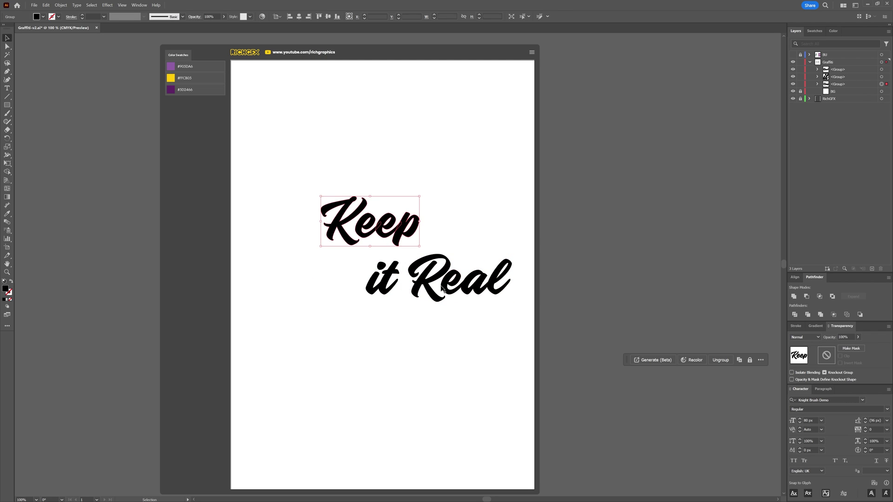
left_click_drag(448, 280, 360, 327)
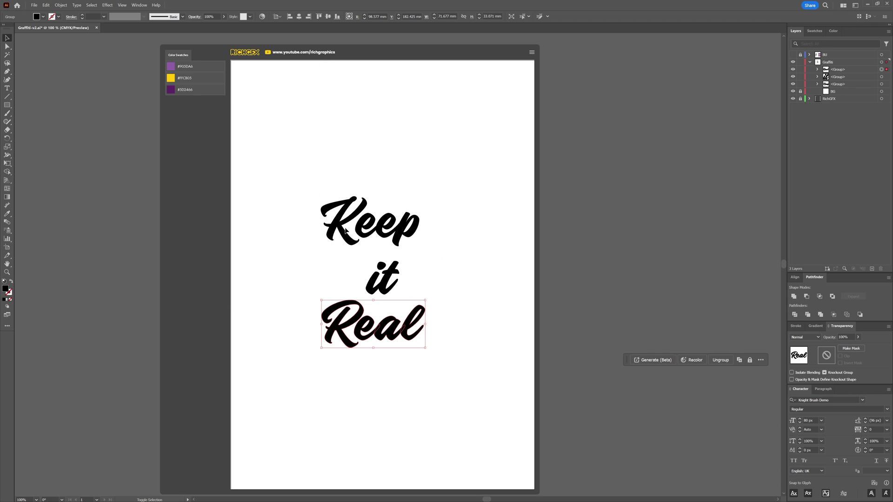
left_click(349, 241, "shift")
left_click(349, 246)
key("ctrl+a")
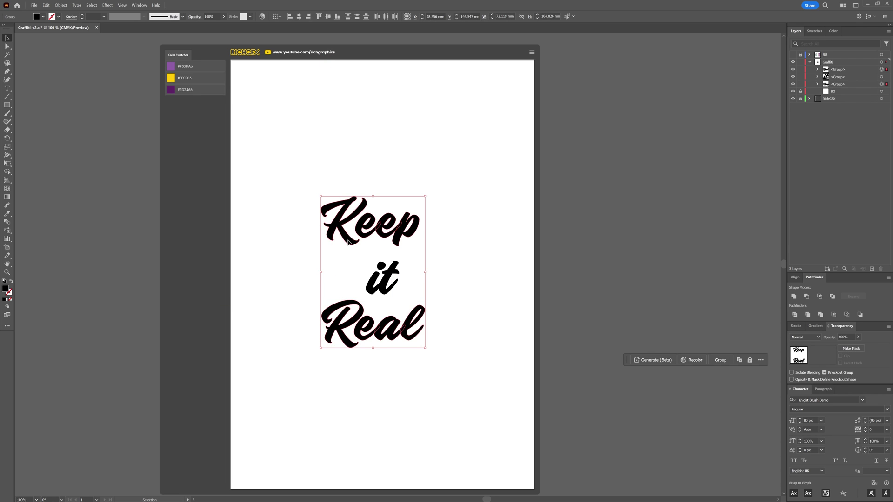
left_click(441, 210)
left_click_drag(423, 347, 383, 250)
left_click(463, 255)
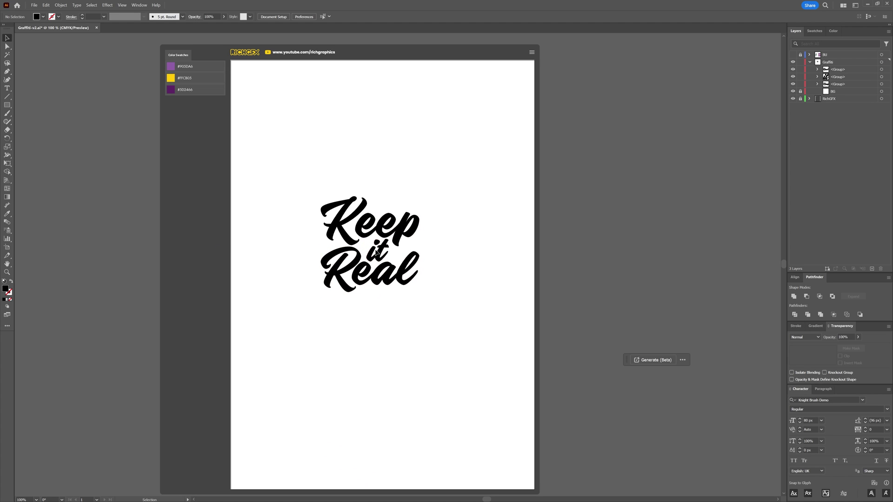
Zoom in and drag the K's tail anchor outward with Direct Selection
key("ctrl+plus")
left_click(396, 263)
left_click(408, 267)
key("a")
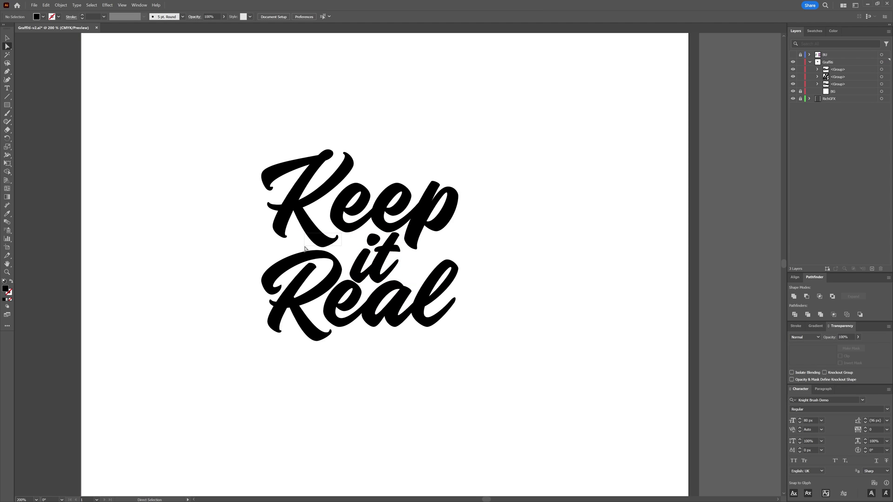
left_click(334, 240)
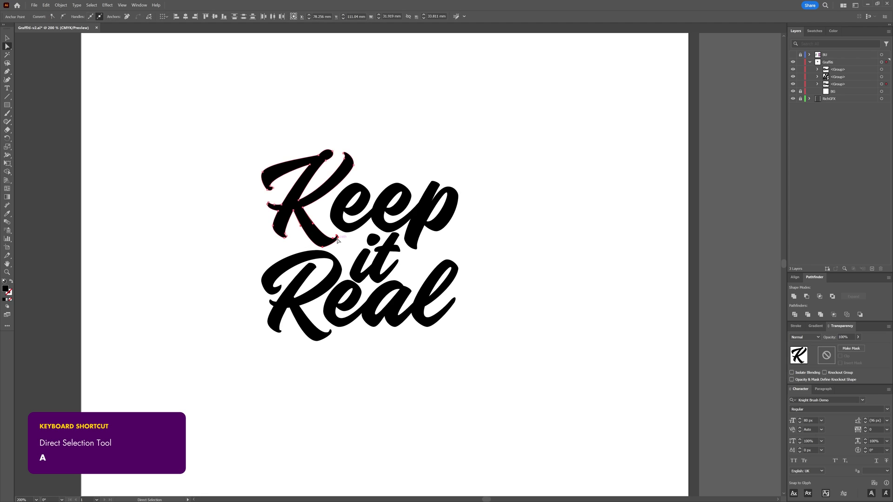
mouse_move(334, 239)
left_mouse_down()
mouse_move(358, 267)
mouse_move(354, 248)
mouse_move(337, 239)
left_mouse_up()
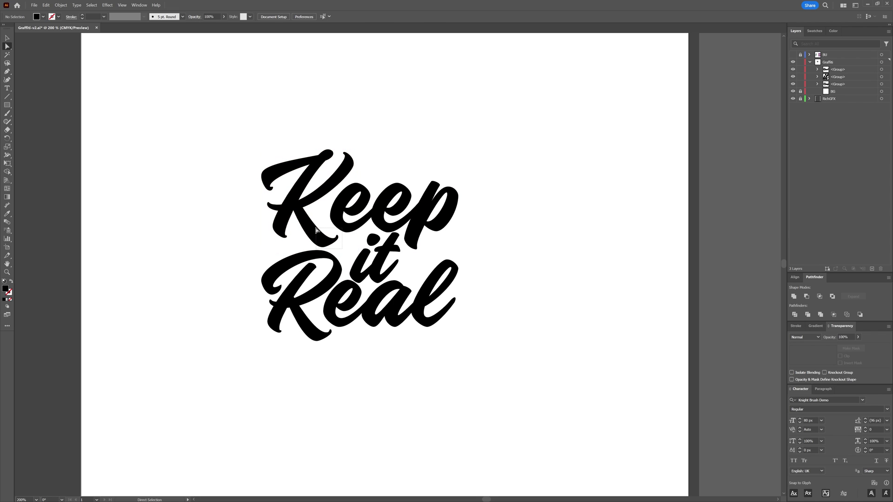
left_click(295, 255)
Lengthen the p's stem down to interlock with 'it', then select all lettering
left_click(416, 250)
left_click_drag(416, 250, 413, 281)
key("v")
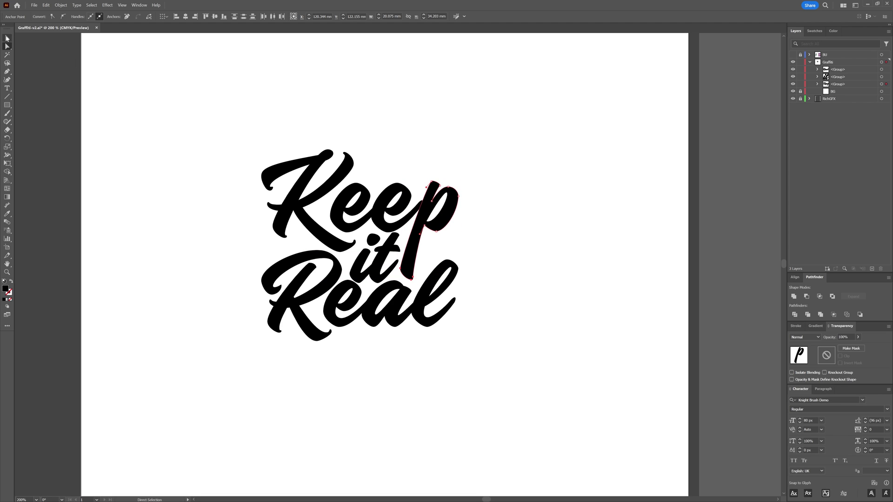
left_click(398, 260)
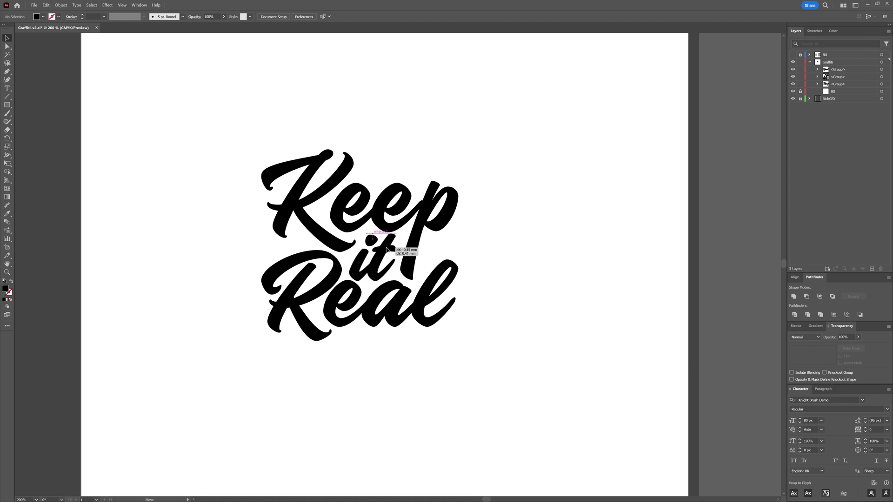
left_click(507, 427)
key("ctrl+a")
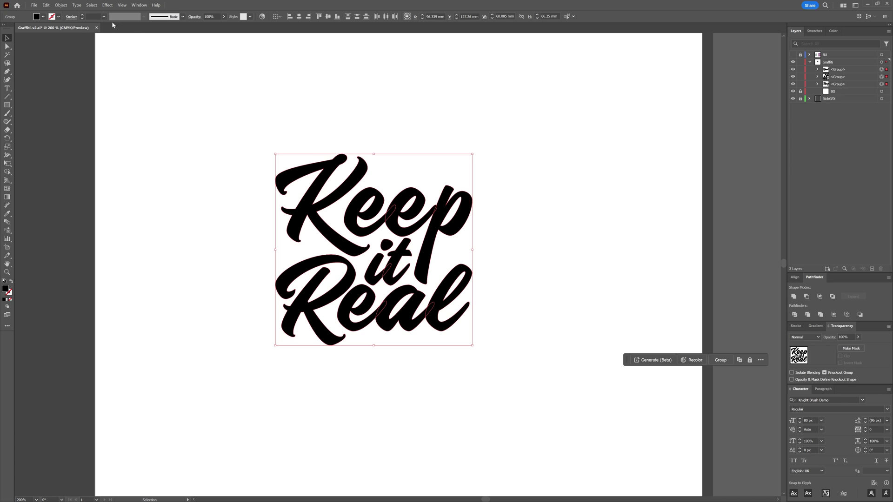
Group the lettering, scale it up, and centre it on the artboard
left_click(59, 6)
left_click(74, 48)
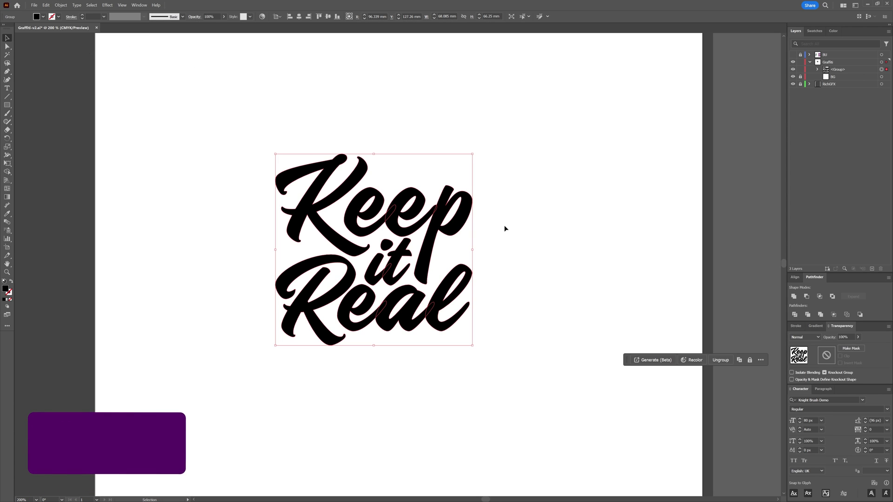
scroll(506, 225, "down", 1)
scroll(451, 247, "down", 1)
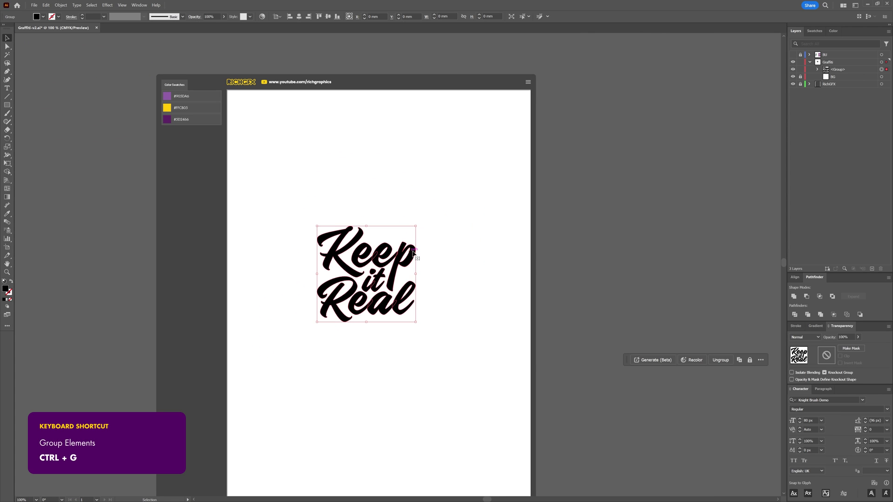
left_click_drag(417, 323, 484, 389)
left_click(299, 16)
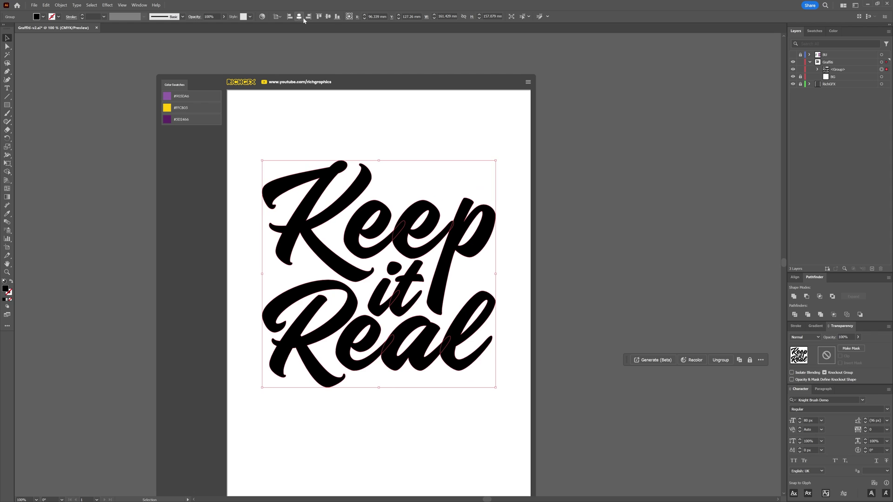
left_click(327, 17)
scroll(465, 207, "down", 2)
scroll(465, 206, "right", 1)
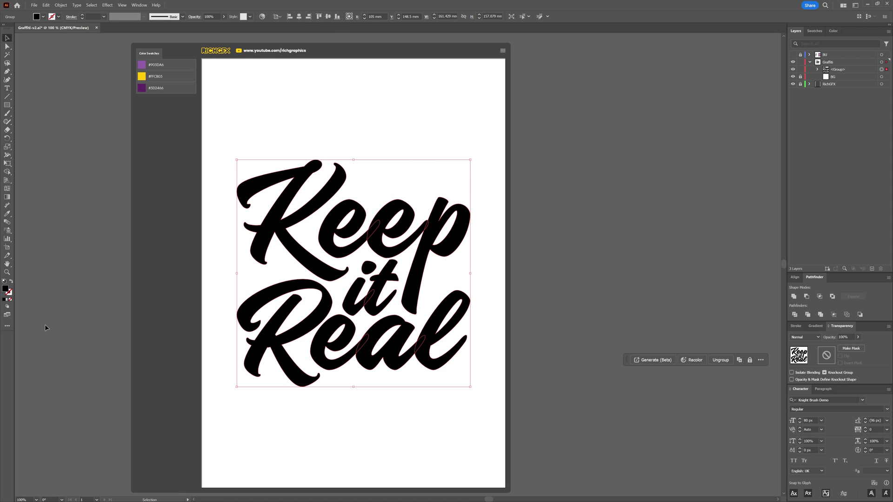
Add an Offset Path outline, swap fill and stroke, and set the stroke to FFFFFF
key("F6")
left_click(61, 7)
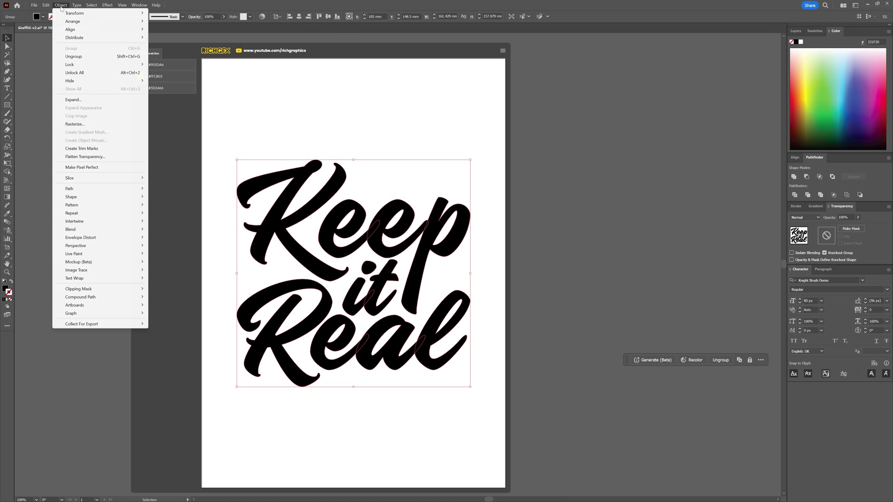
mouse_move(93, 188)
left_click(172, 216)
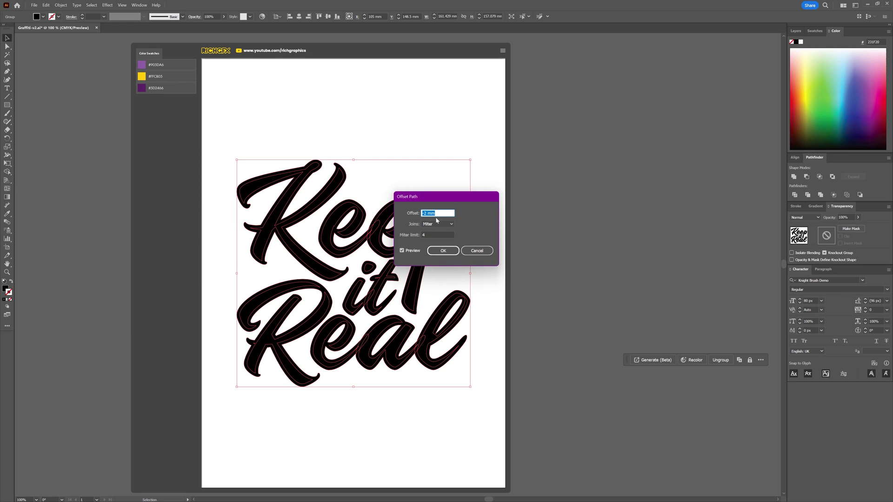
left_click(443, 250)
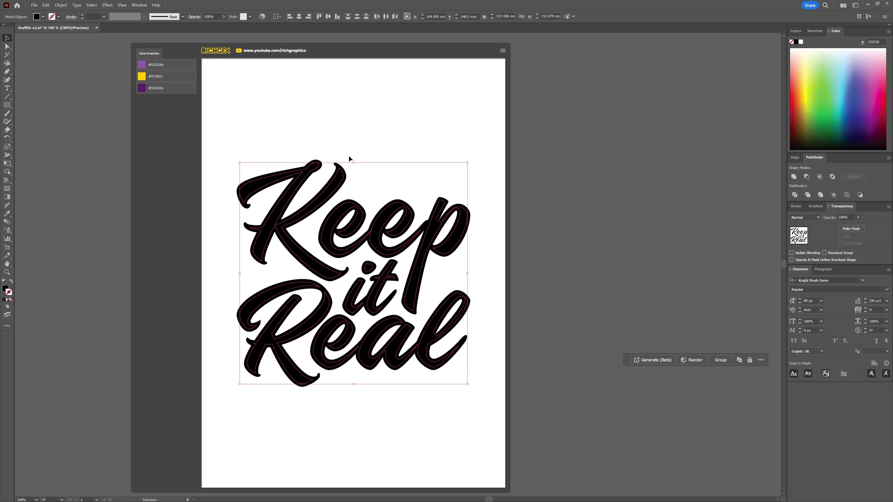
left_click(11, 283)
double_click(9, 292)
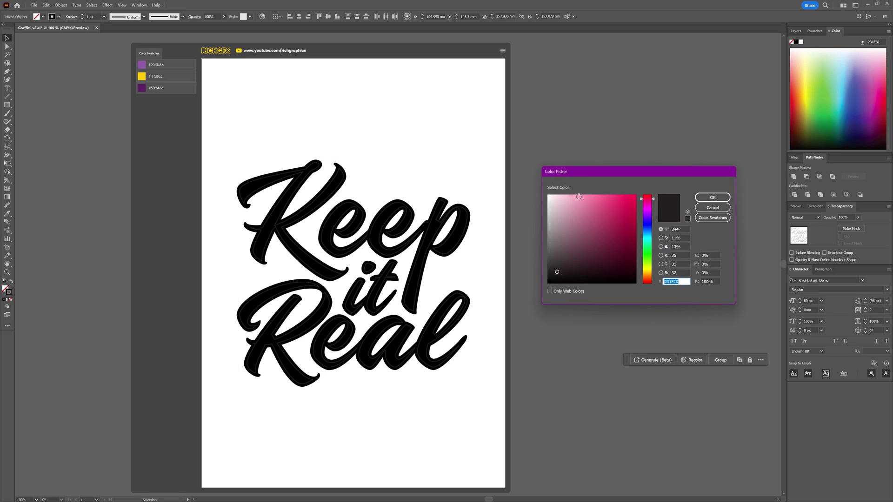
type("ffffff")
key("Return")
Group the lettering, ungroup it twice, and select the K and first e shapes
key("ctrl+g")
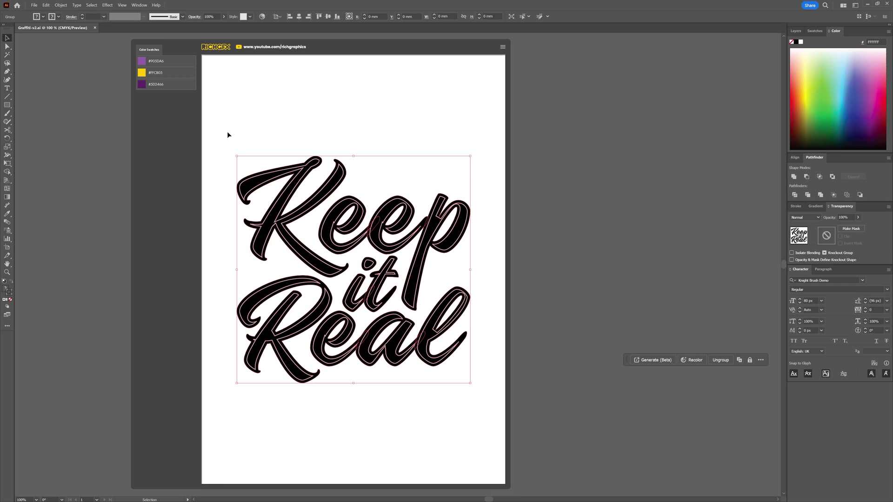
left_click(60, 5)
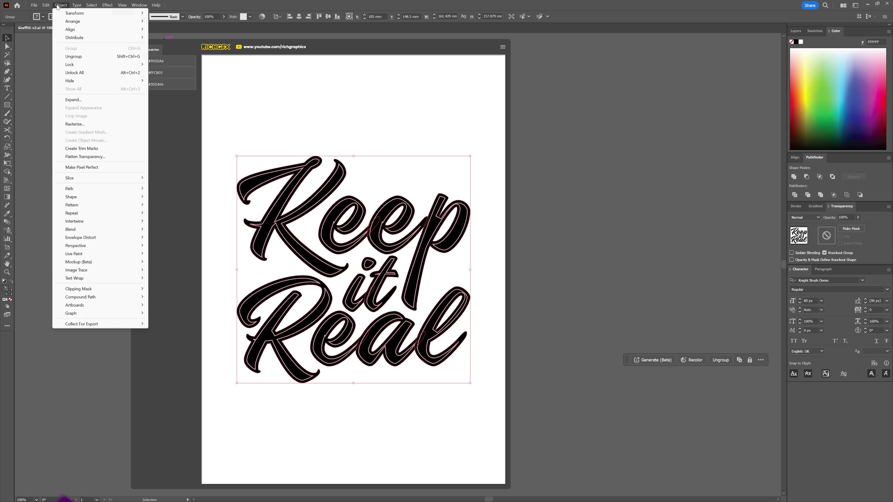
left_click(88, 60)
left_click(61, 5)
left_click(88, 60)
left_click(400, 139)
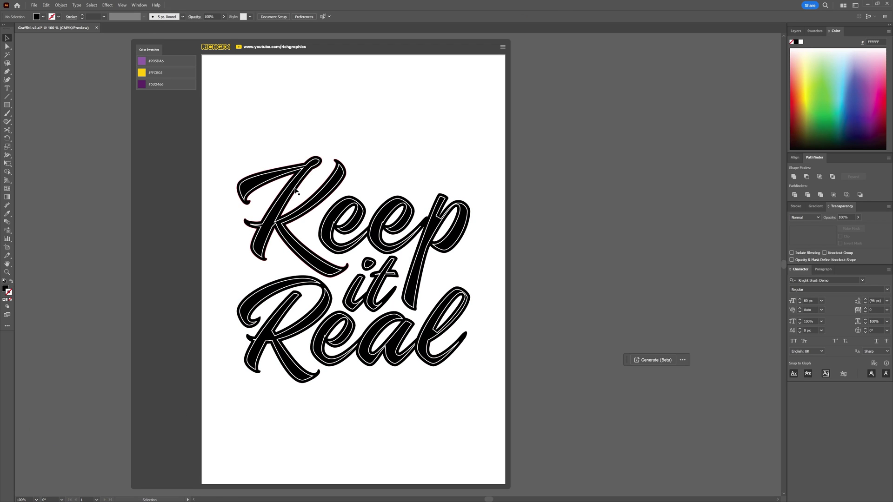
left_click(296, 191)
left_click(352, 227)
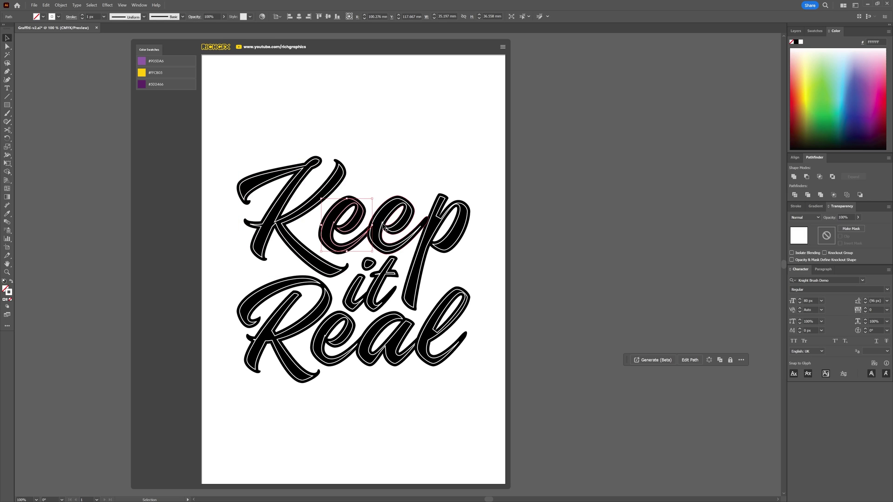
Cut the K's white inner outline at four points and delete the diagonal segment
left_click(266, 188)
scroll(266, 188, "up", 2)
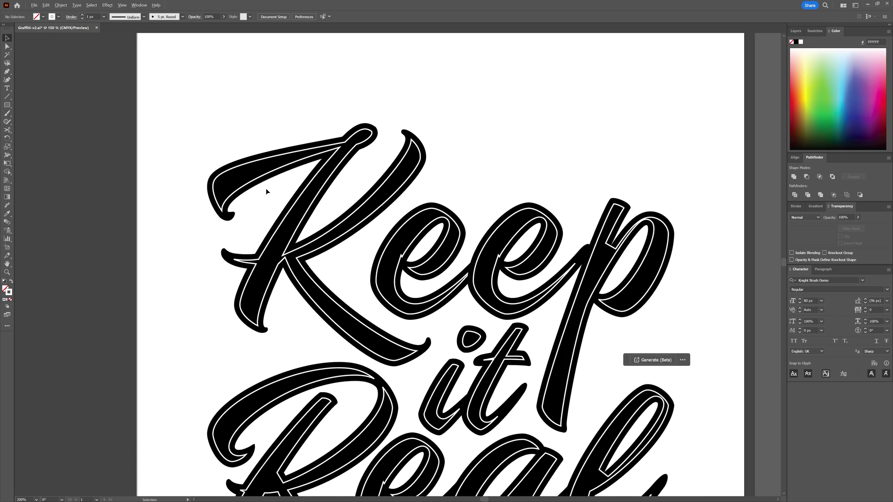
scroll(266, 187, "up", 2)
scroll(300, 194, "up", 2)
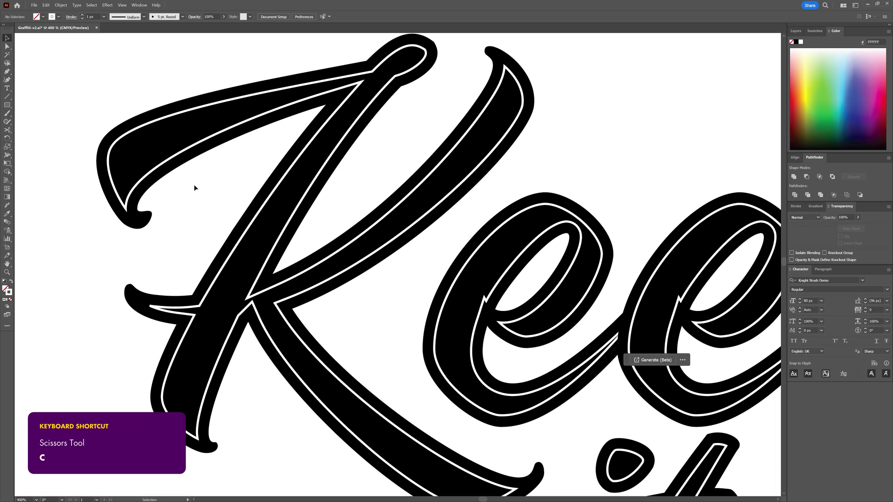
key("c")
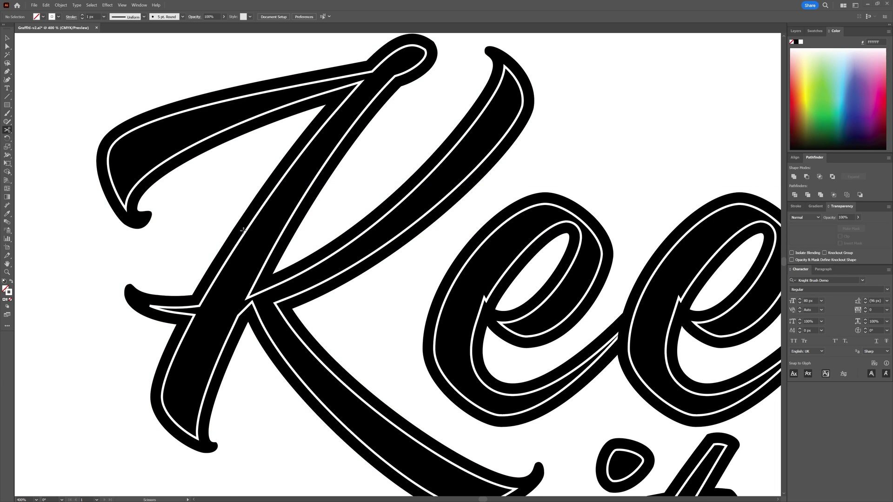
left_click(114, 184)
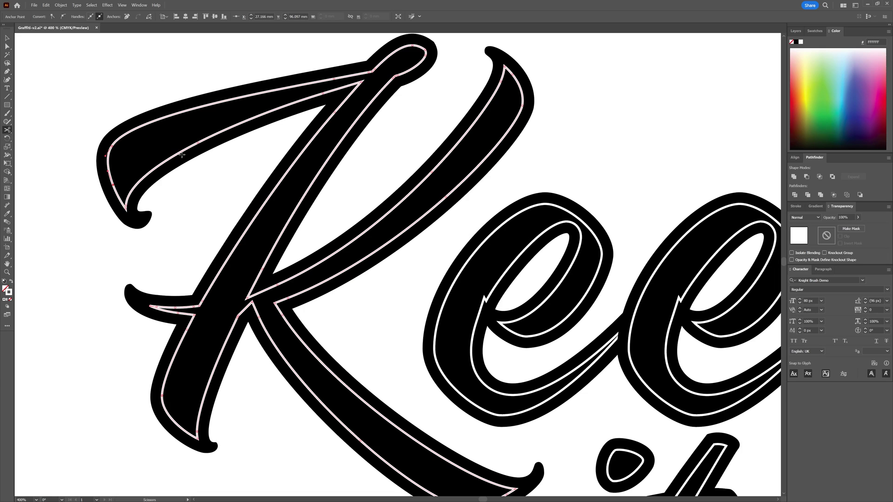
left_click(213, 103)
left_click(274, 302)
left_click(505, 67)
key("a")
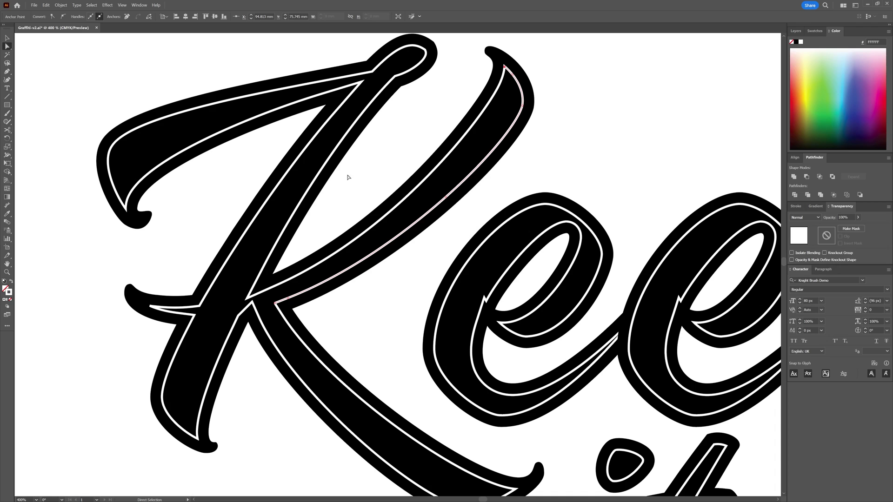
left_click(406, 198)
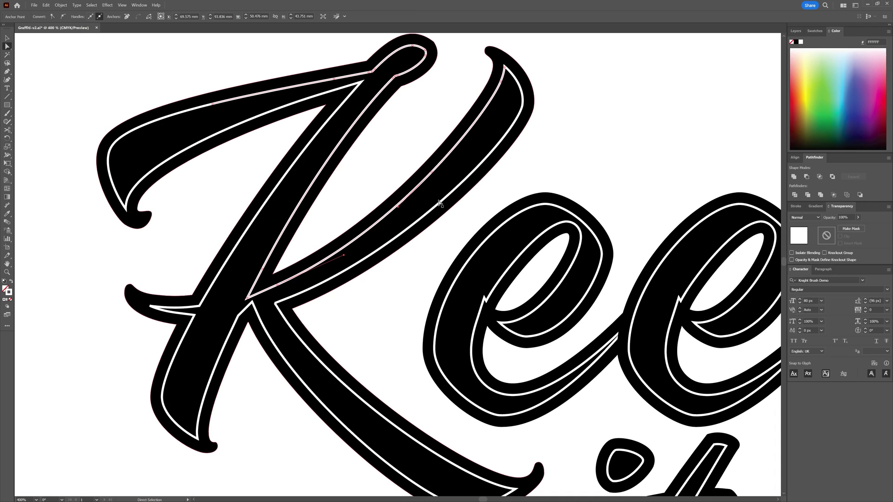
key("Delete")
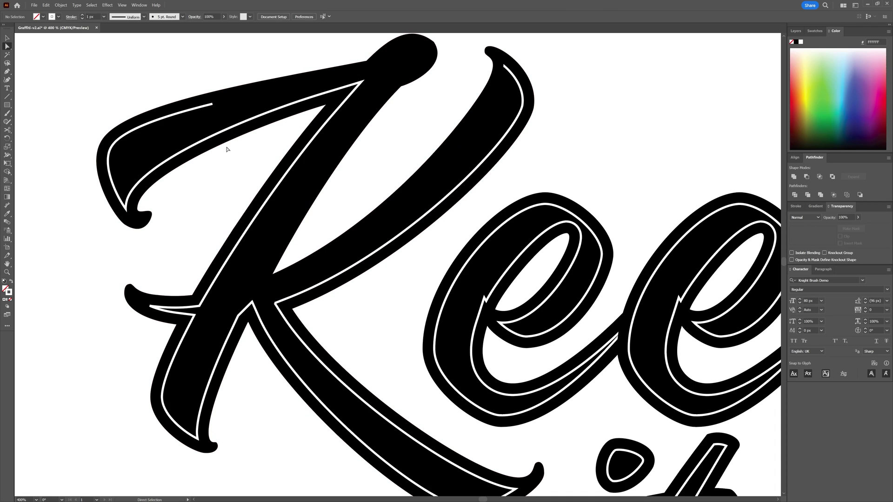
Delete the K's remaining white stem lines and give the arm curve round caps and joins
key("Delete")
left_click_drag(153, 85, 195, 94)
key("v")
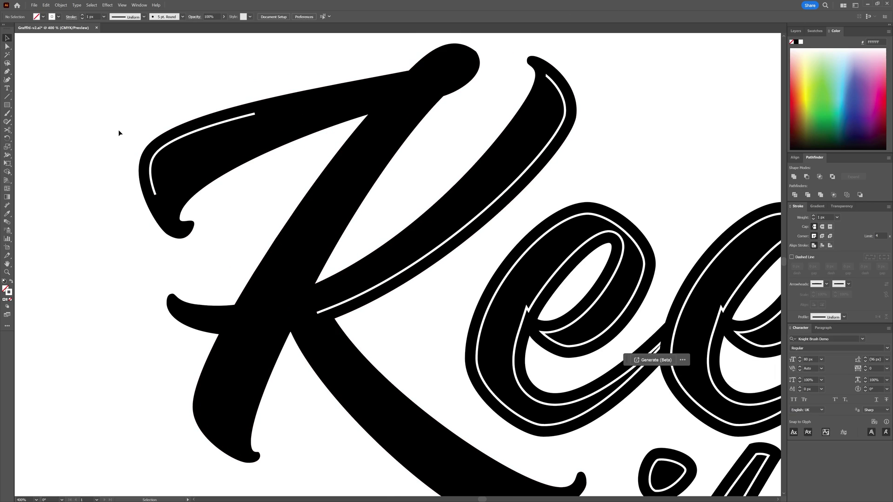
left_click(167, 148)
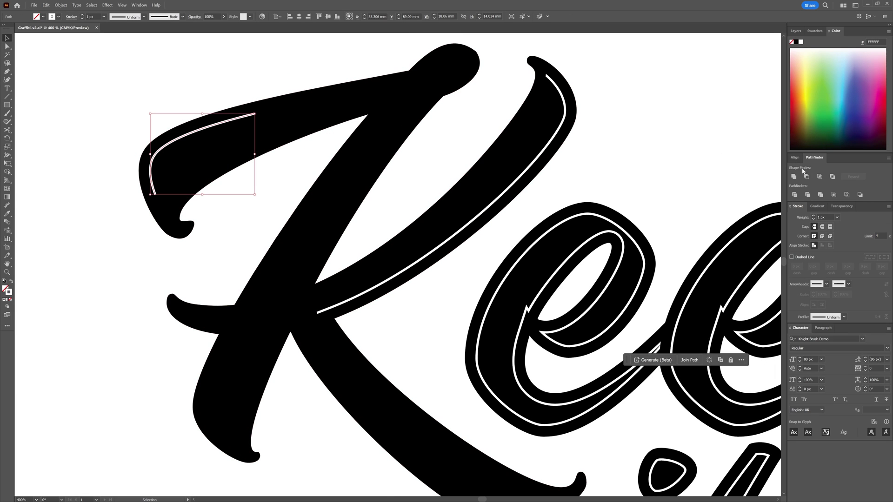
left_click(822, 228)
left_click(822, 237)
Apply Width Profile 4 to the arm curve, flipped so the top end is thick
left_click(843, 317)
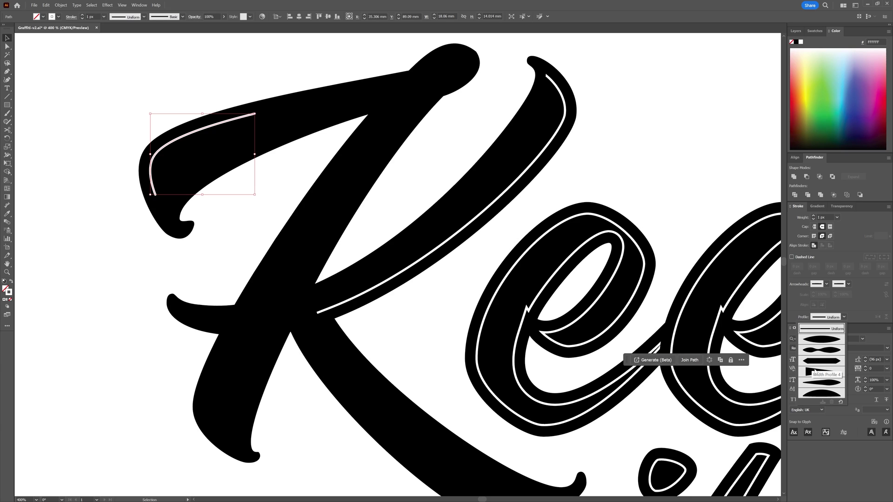
left_click(831, 372)
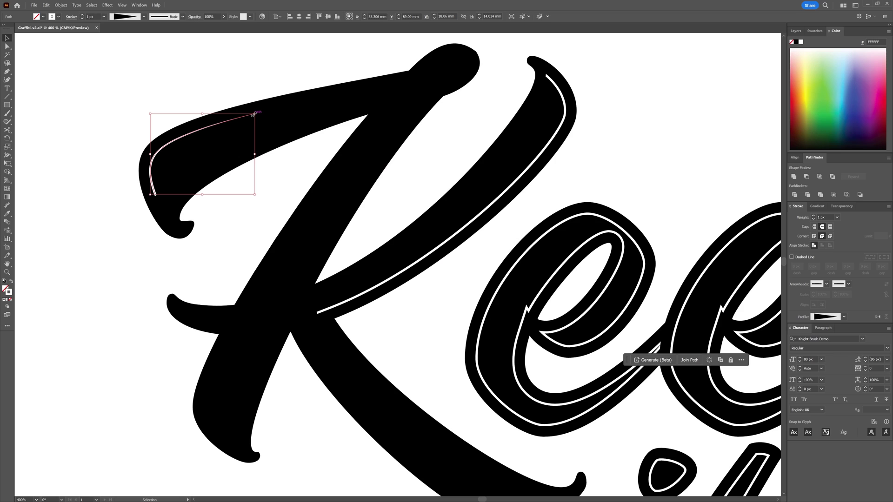
left_click(877, 316)
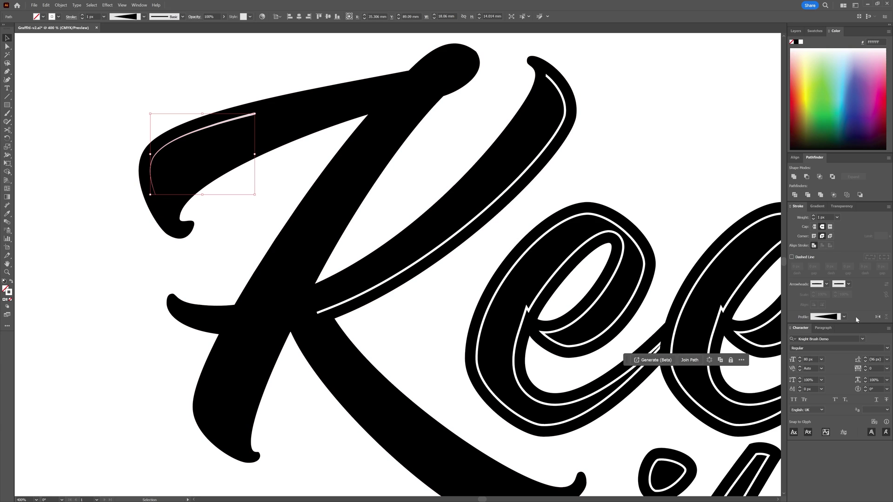
left_click(889, 208)
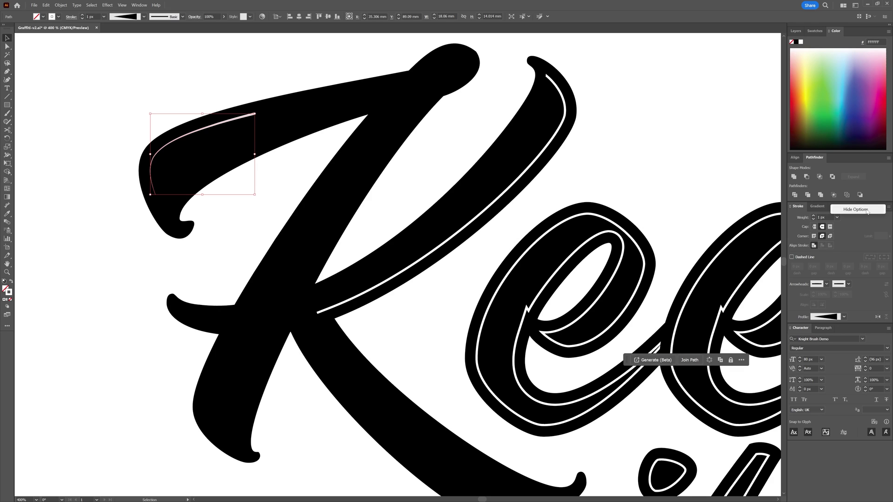
key("Escape")
left_click(403, 330)
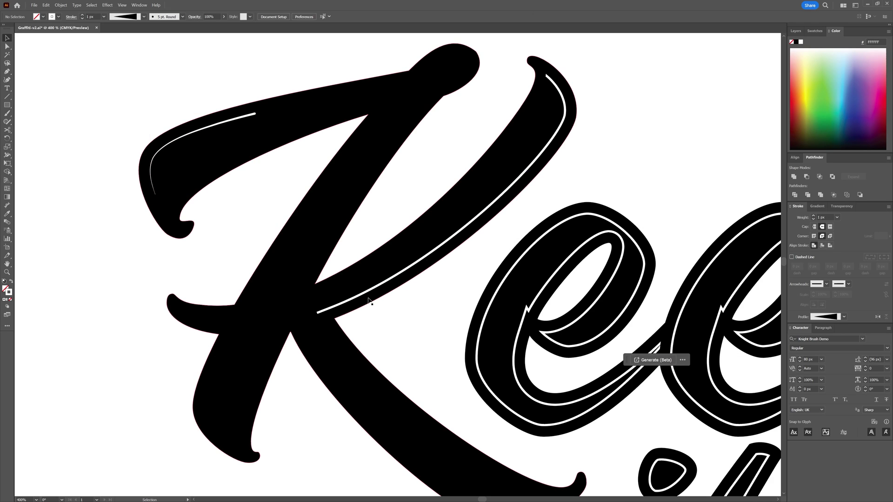
Cut the K's diagonal white line near its left end and delete the short piece
scroll(341, 304, "up", 3)
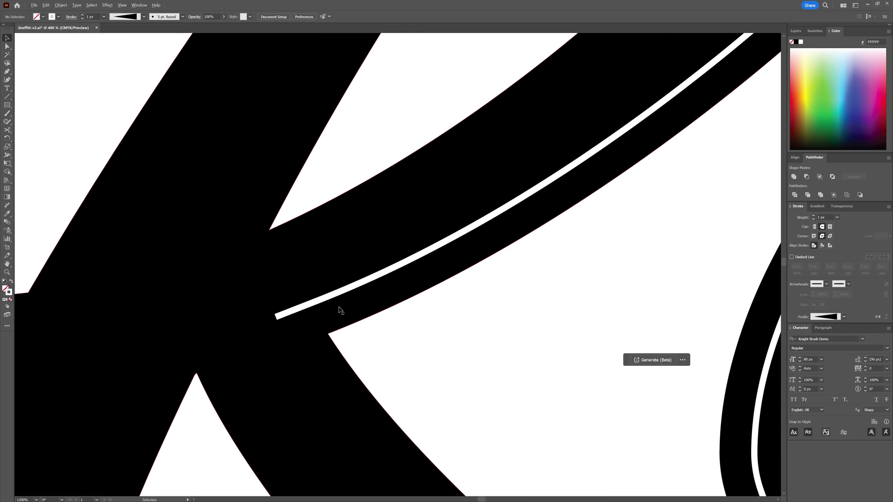
left_click(314, 303)
key("c")
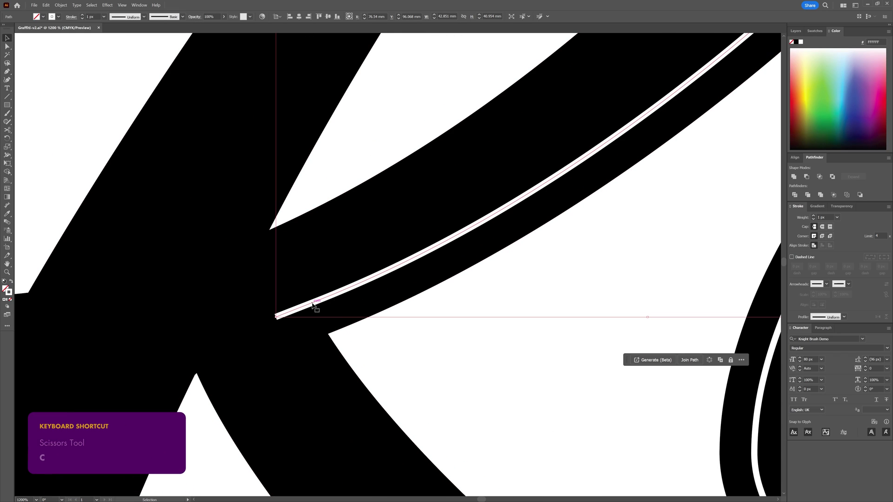
left_click(293, 310)
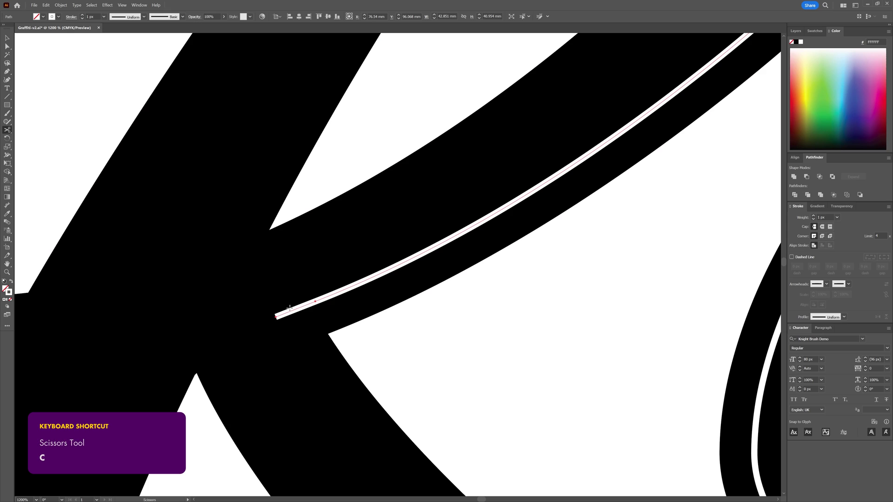
key("a")
left_click(313, 305)
key("Delete")
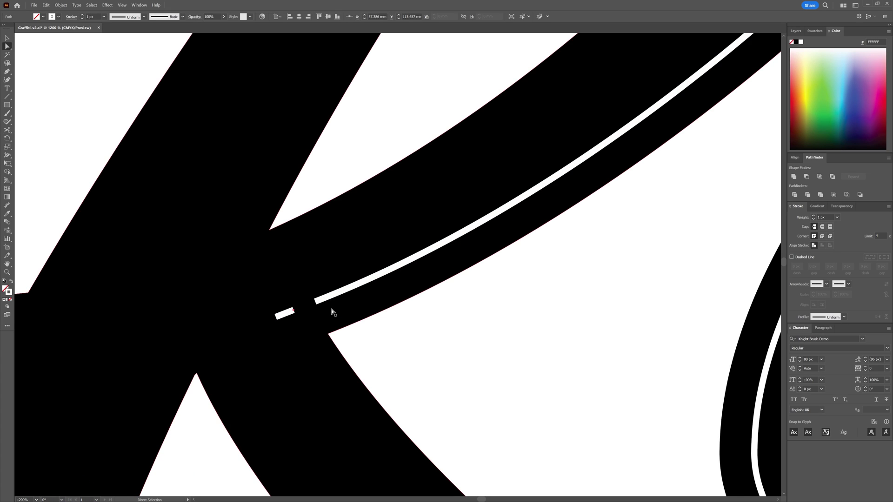
key("ctrl+shift+a")
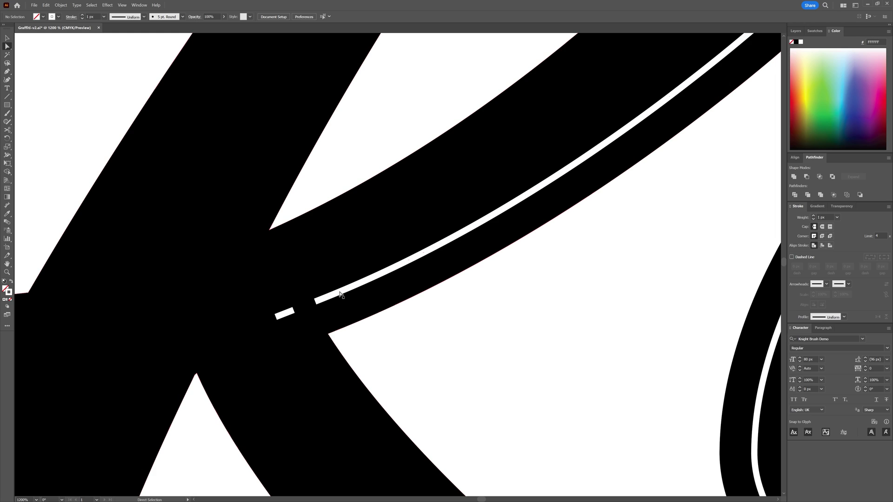
Cut the line again slightly further along and delete a second short piece
left_click(339, 295)
key("c")
left_click(341, 291)
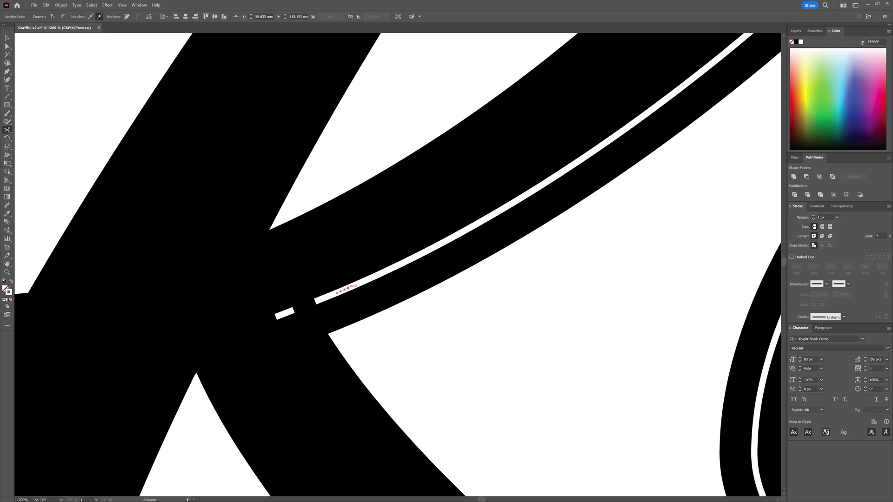
key("Delete")
key("v")
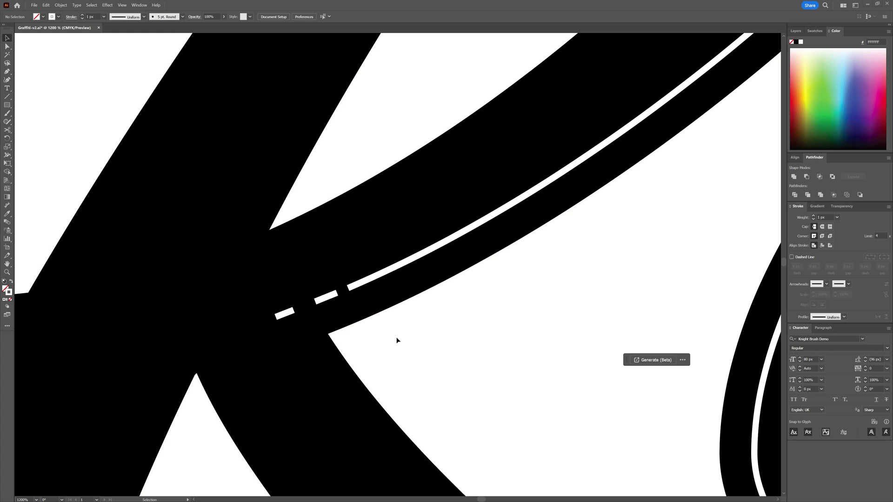
Give the long remaining white line round caps and joins and a flipped tapered width profile
left_click(368, 281)
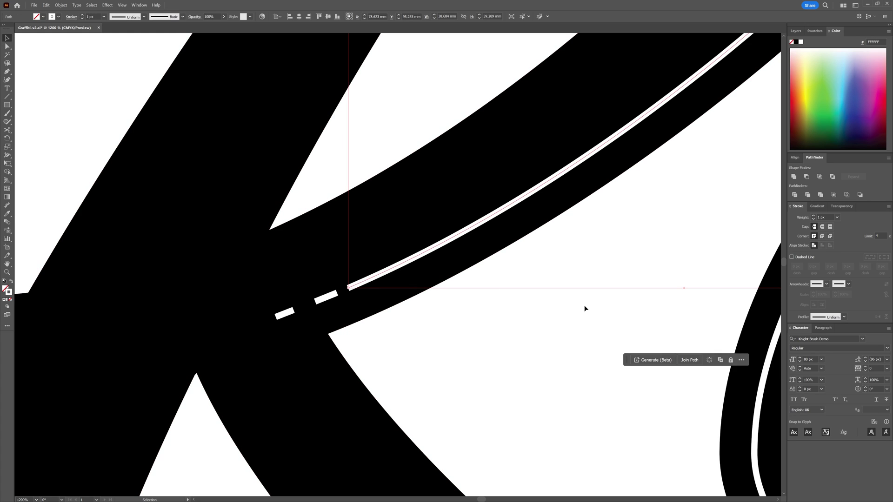
left_click(822, 226)
left_click(822, 236)
left_click(830, 317)
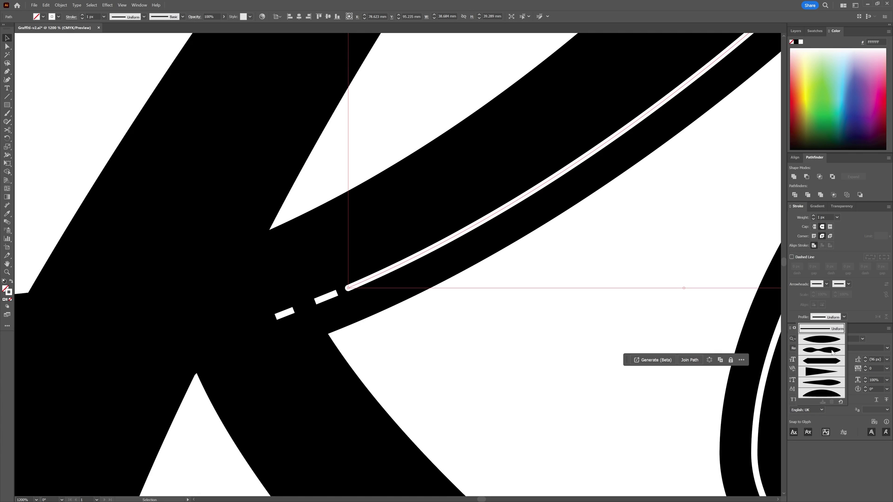
left_click(817, 372)
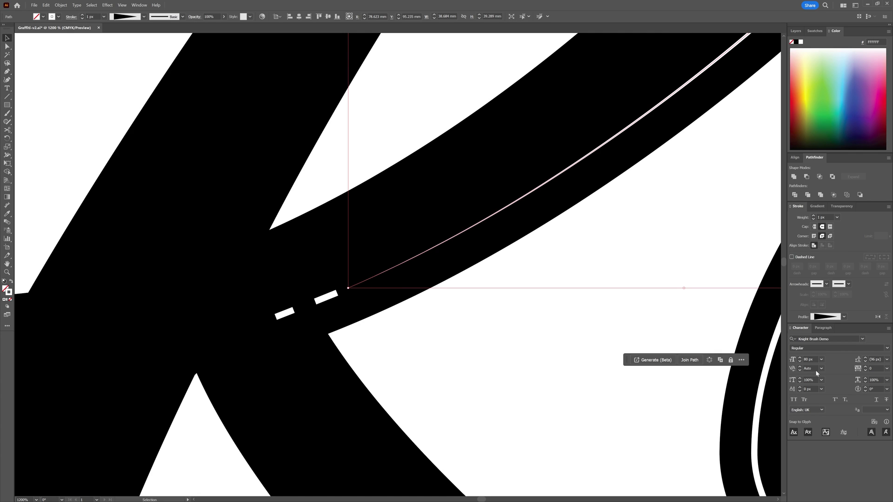
left_click(887, 317)
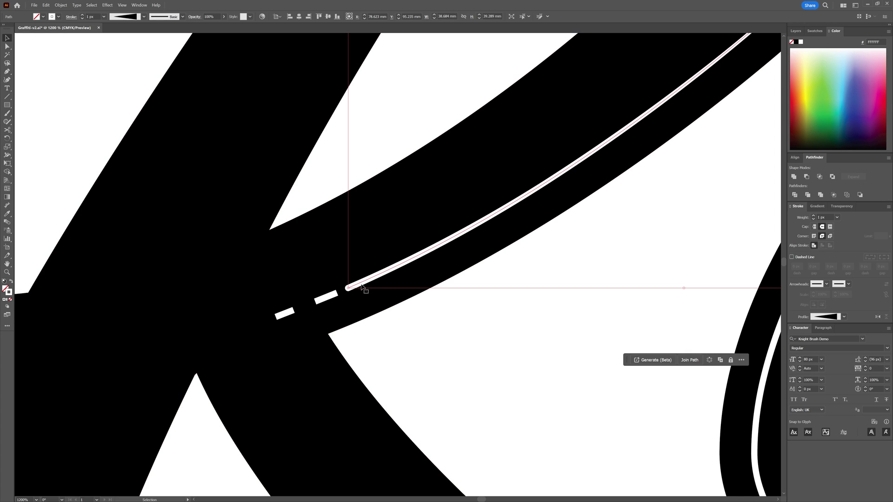
Give the two short white dashes rounded caps and joins
left_click(327, 298)
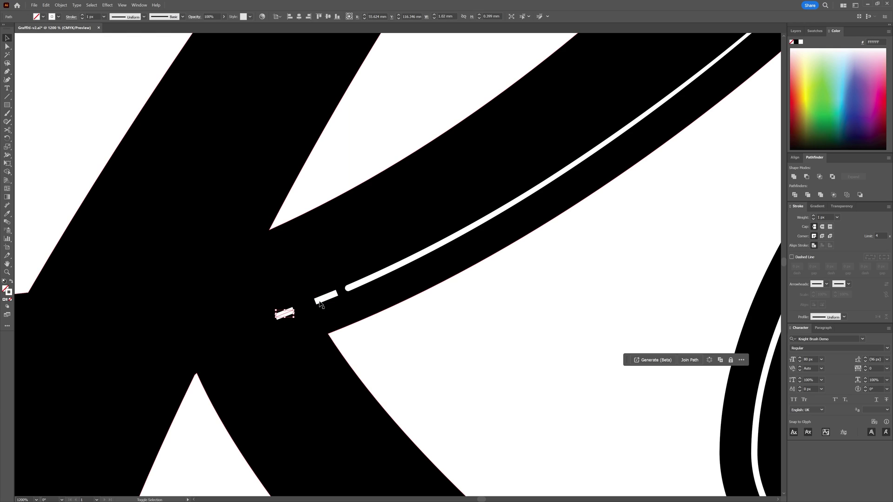
left_click(285, 315, "shift")
left_click(821, 226)
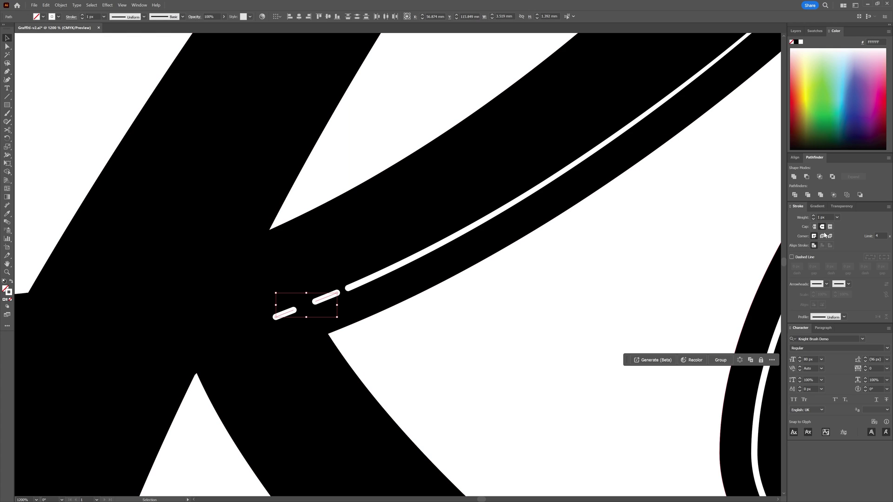
left_click(822, 236)
left_click(516, 316)
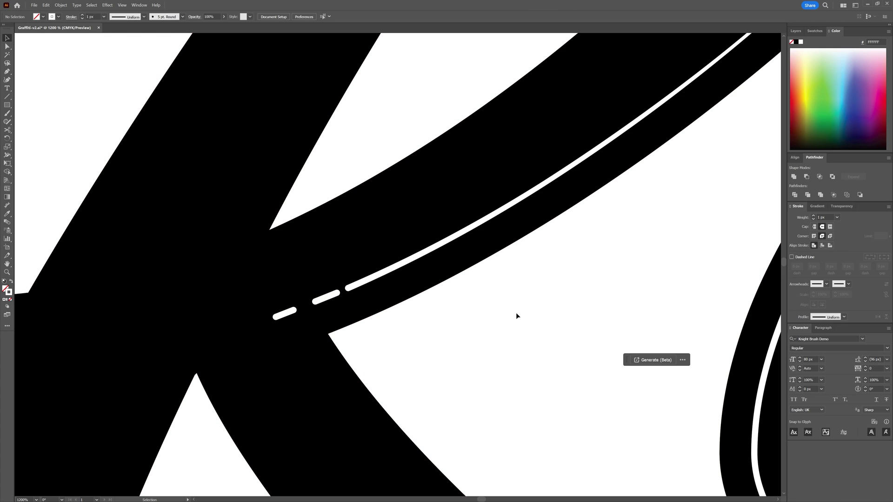
key("ctrl+minus")
key("ctrl+minus")
key("ctrl+minus")
key("ctrl+minus")
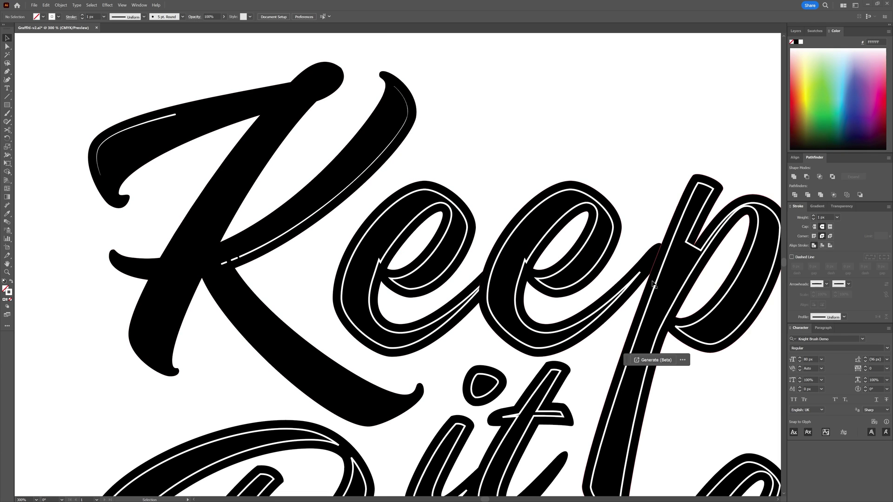
Scroll the view across to the remaining letters of the lockup
scroll(314, 256, "right", 3)
scroll(314, 256, "down", 2)
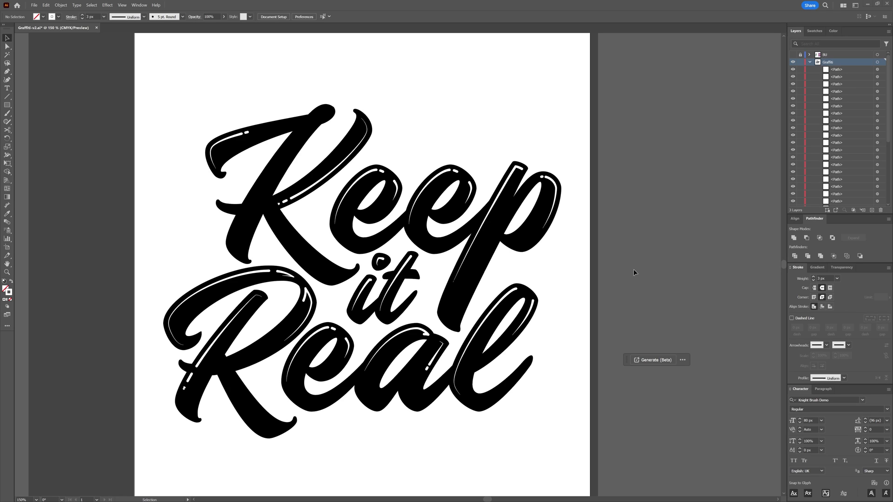
Save the poster file
left_click(301, 196)
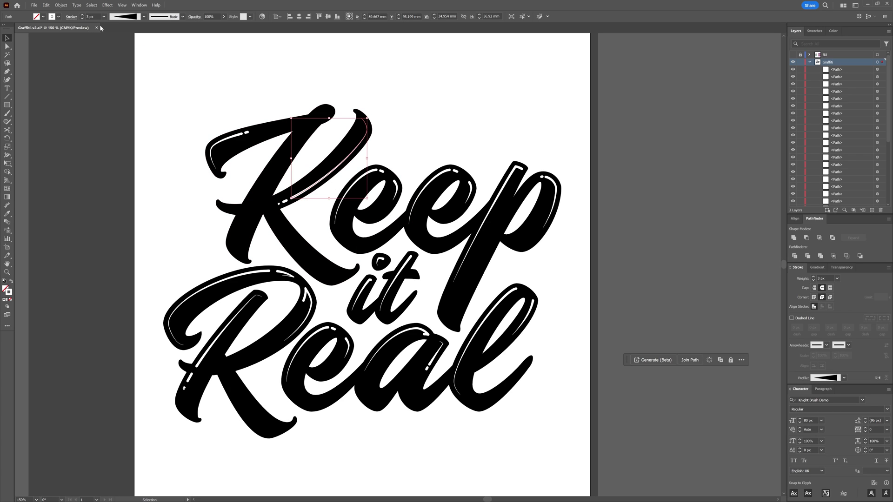
left_click(162, 180)
key("ctrl+s")
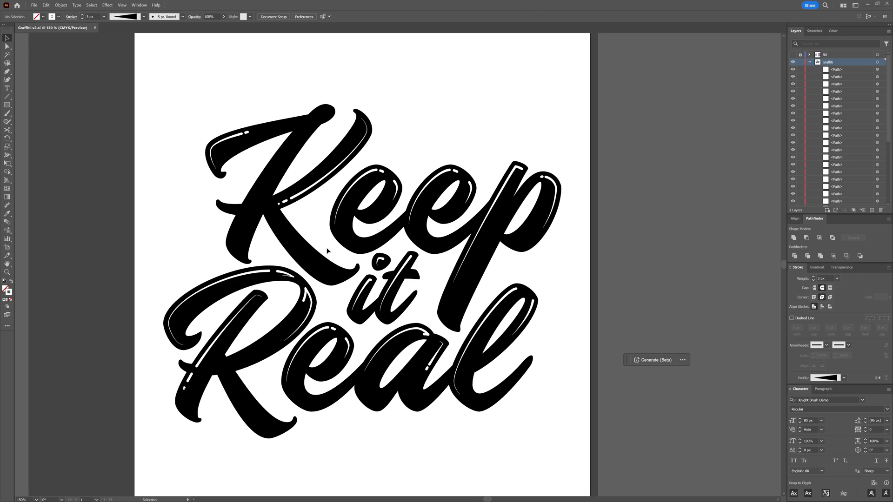
Select all paths sharing the highlight's white stroke colour and group them
left_click(300, 195)
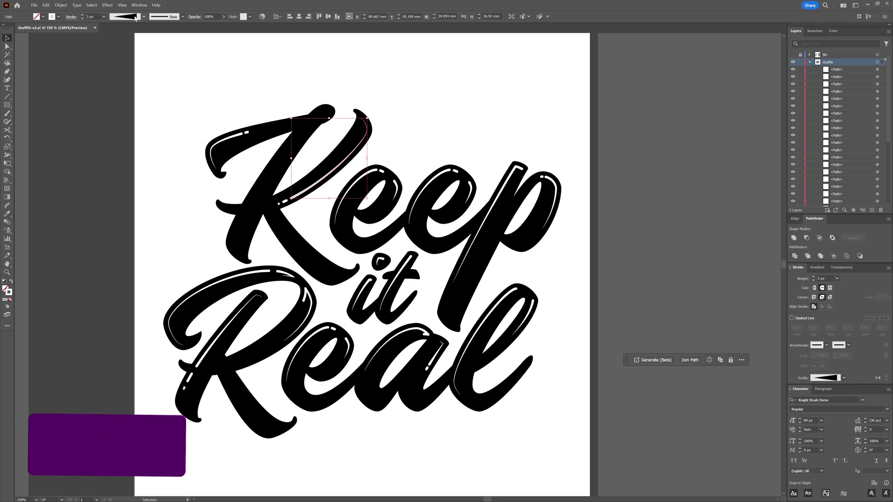
left_click(92, 5)
mouse_move(111, 76)
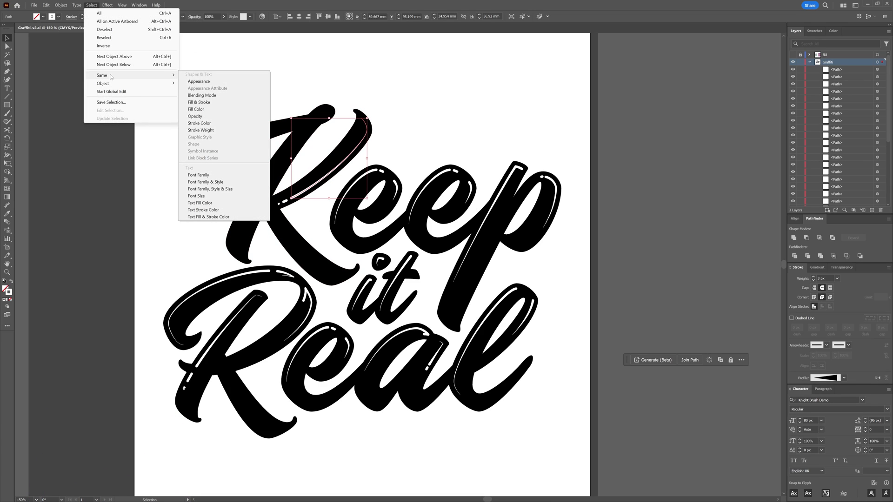
left_click(221, 123)
left_click(61, 5)
left_click(80, 49)
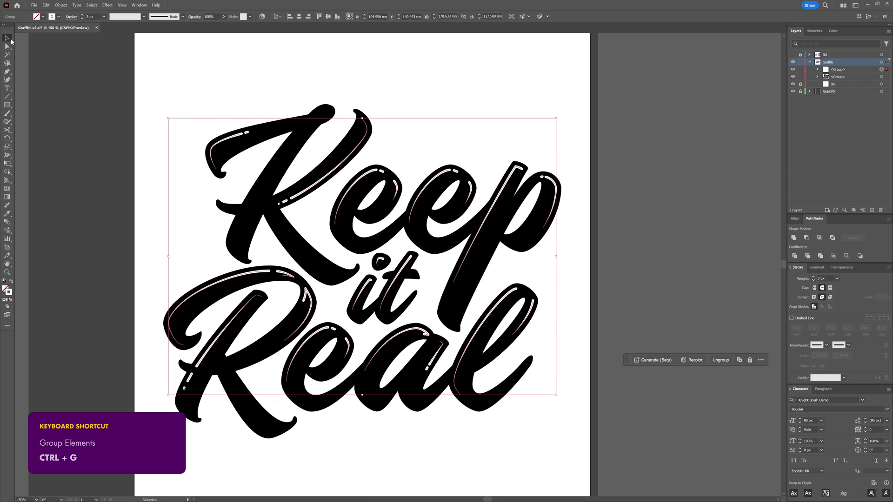
key("ctrl+shift+a")
Fill the Keep it Real lettering group with the purple #905DA6 swatch
left_click(227, 371)
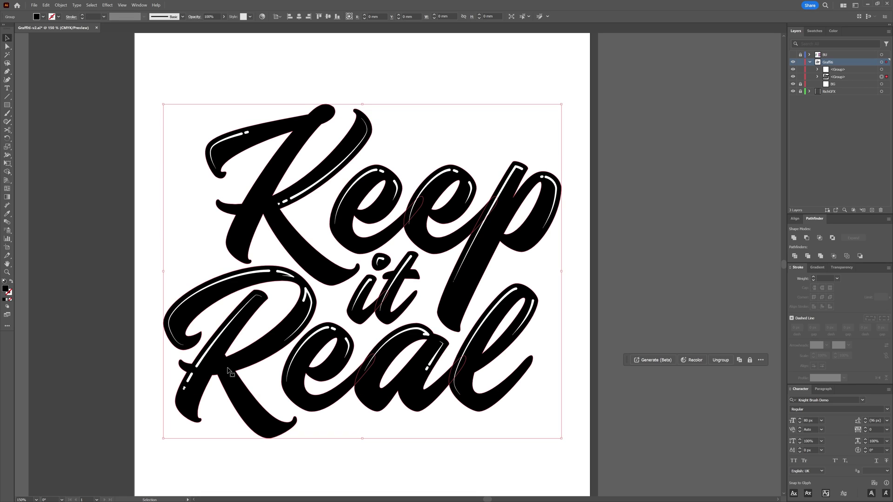
left_click(814, 30)
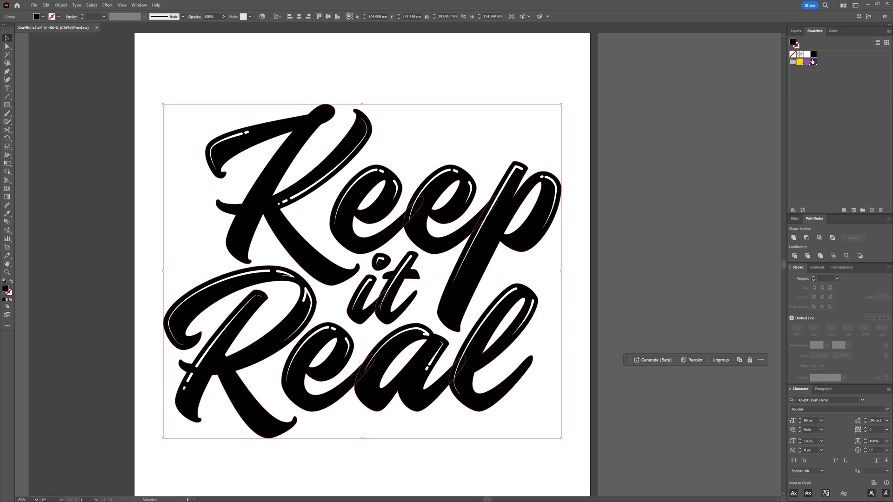
left_click(807, 62)
left_click(670, 189)
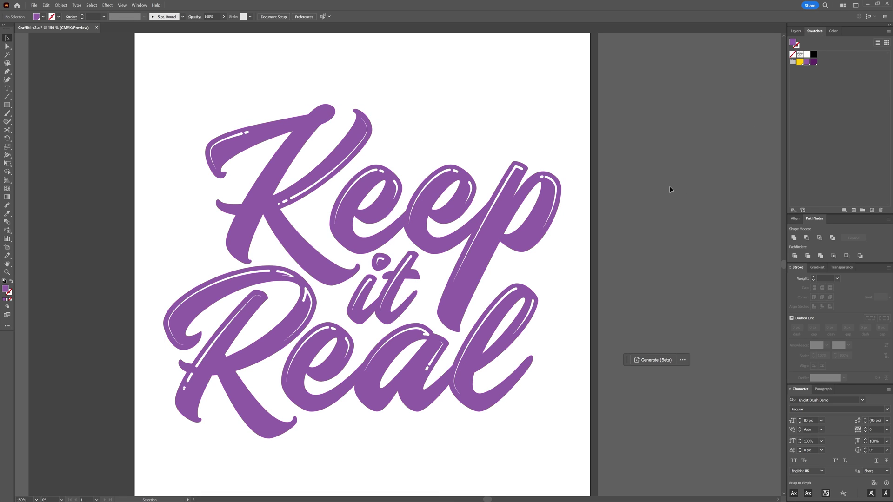
Zoom out and pan to bring the whole artboard and template colour list into view
key("ctrl+1")
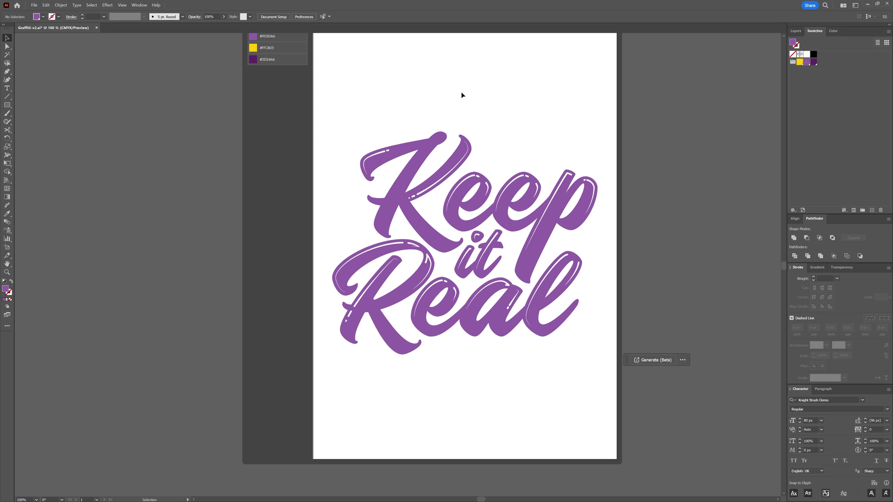
scroll(449, 169, "up", 2)
scroll(265, 110, "up", 2)
scroll(265, 110, "up", 3)
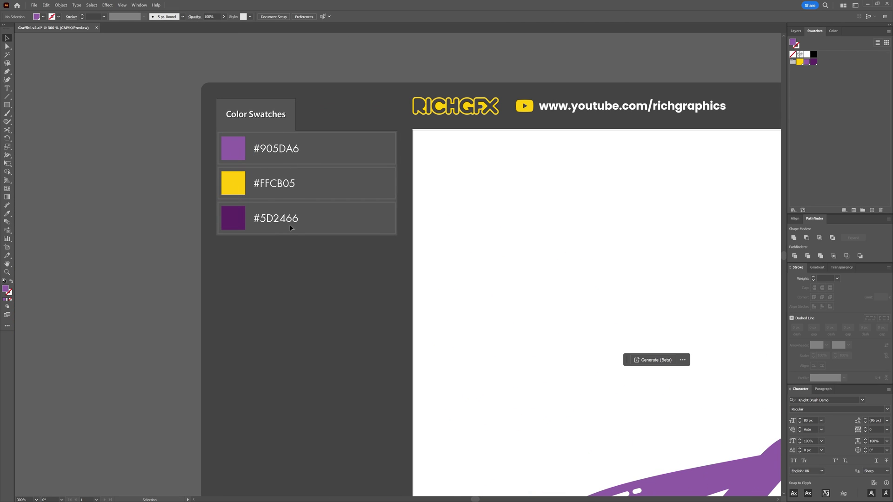
scroll(290, 227, "down", 2)
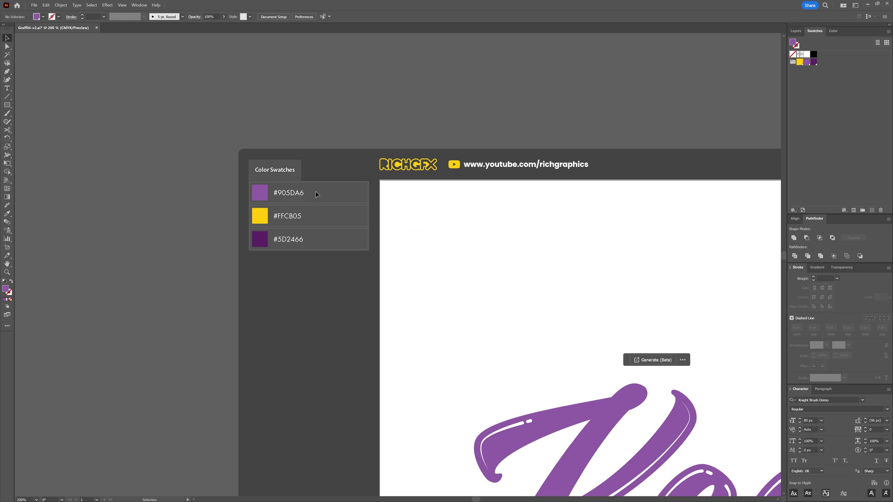
scroll(366, 265, "down", 2)
left_click_drag(596, 347, 353, 101)
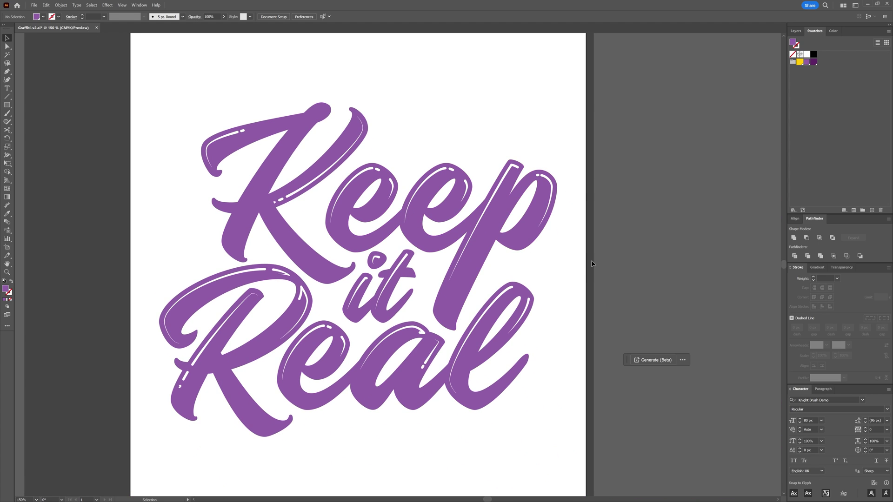
Select the lettering group and apply a 3 mm mitered offset path around it
left_click(435, 207)
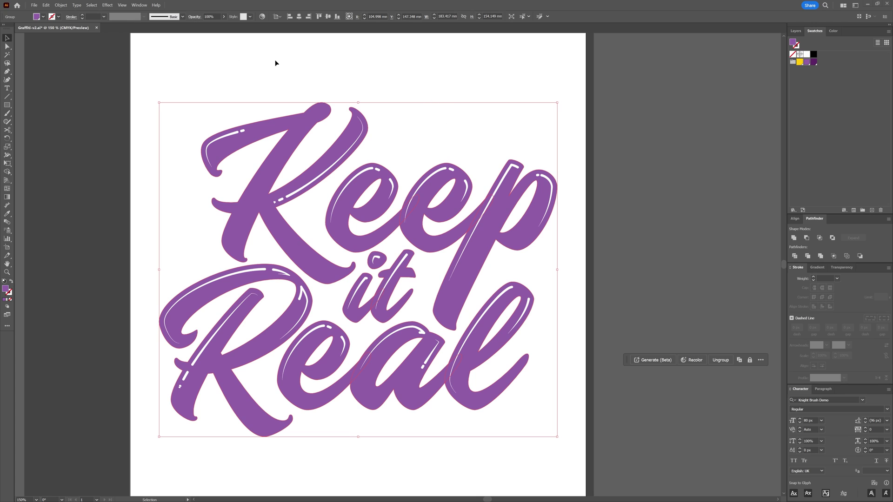
left_click(63, 6)
mouse_move(93, 189)
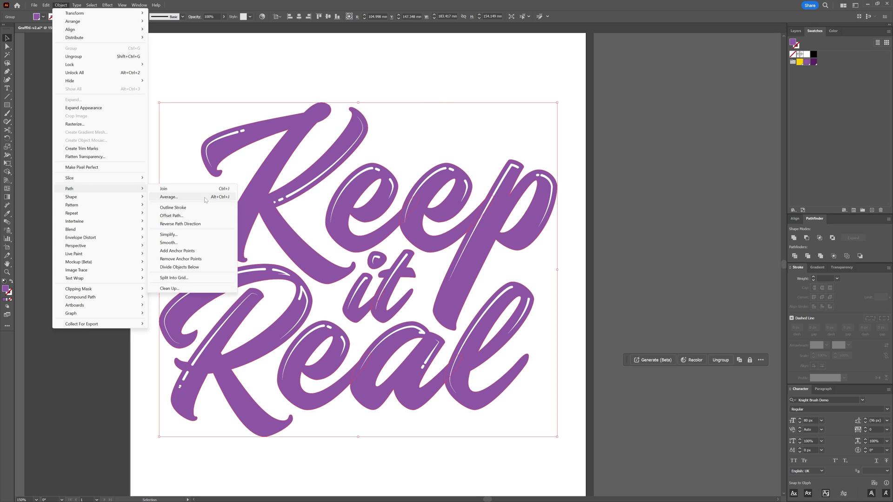
left_click(172, 215)
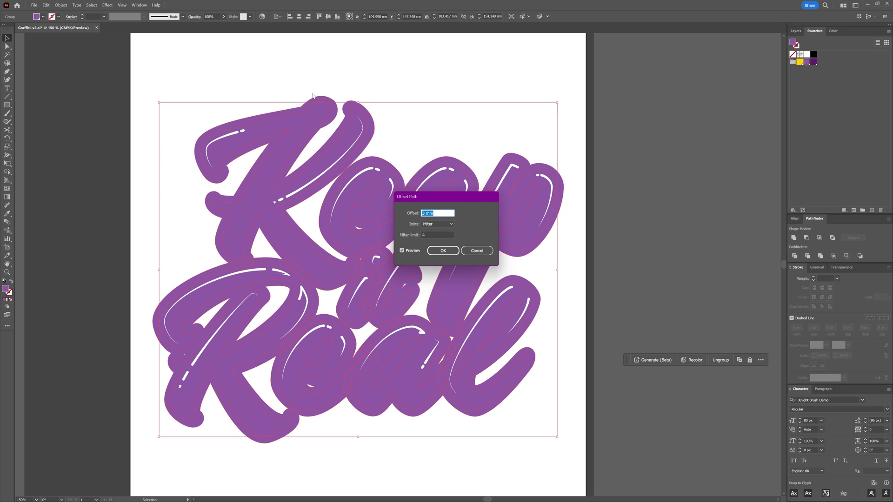
left_click(443, 251)
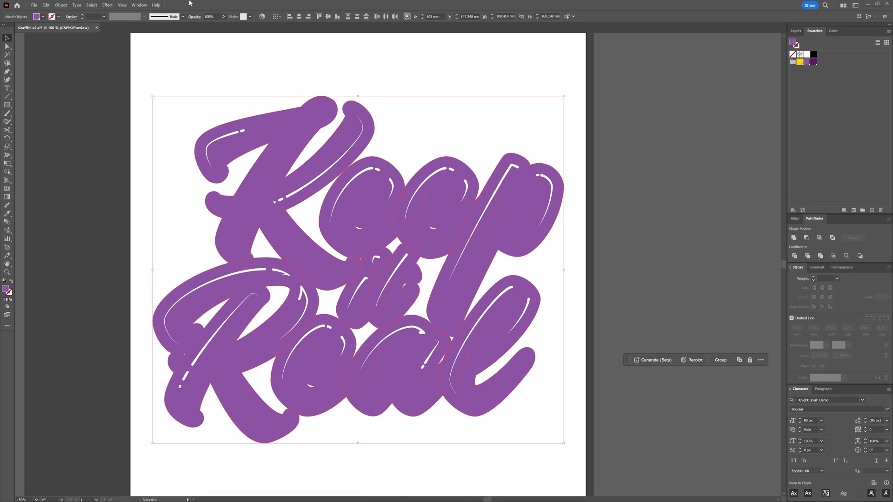
Unite the offset shapes into one solid shape with Pathfinder
left_click(139, 5)
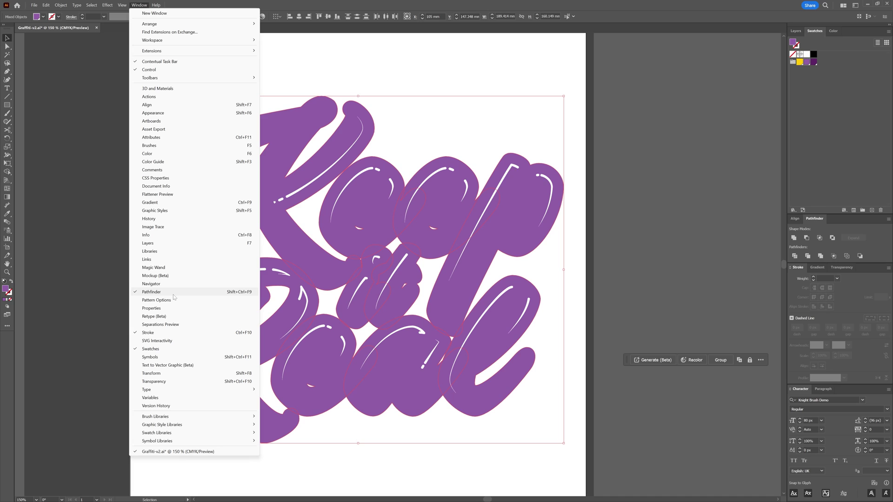
left_click(153, 291)
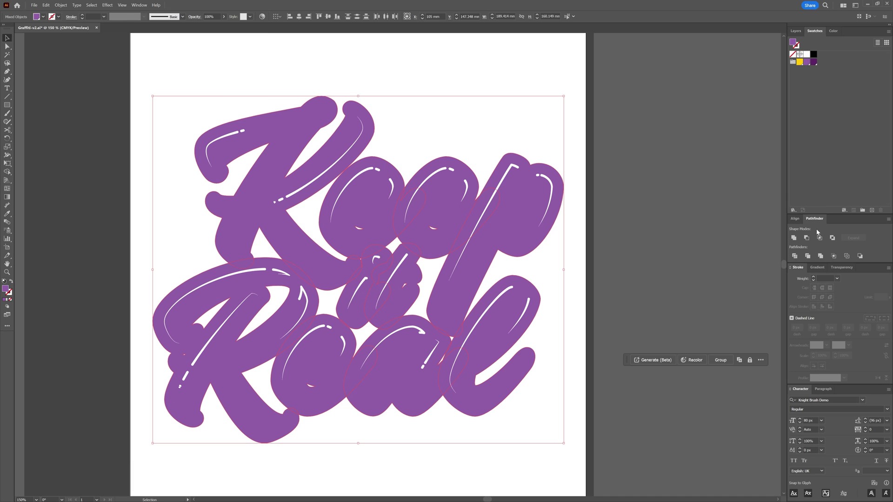
left_click(793, 238)
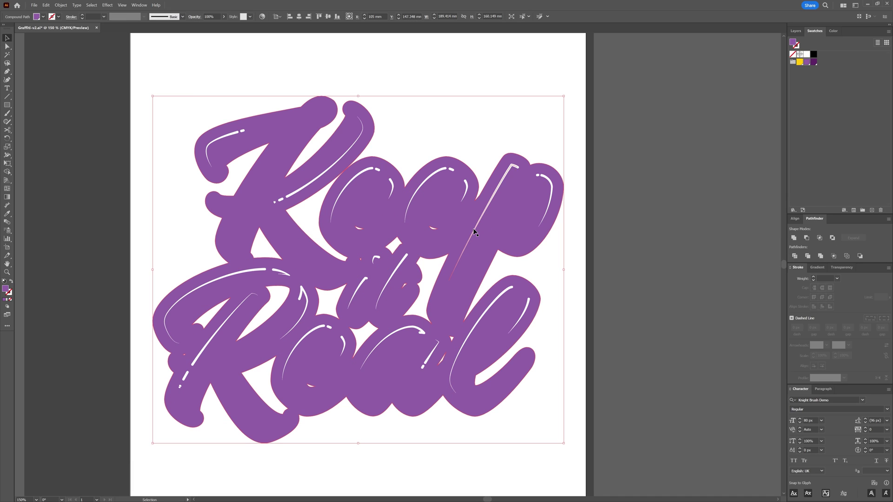
Cut the united offset shape and paste it in back of the lettering
left_click(46, 5)
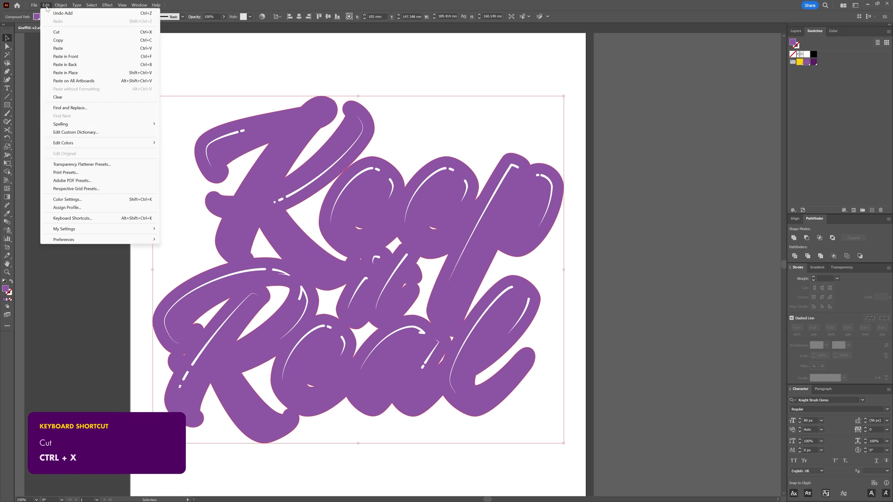
left_click(61, 35)
left_click(46, 5)
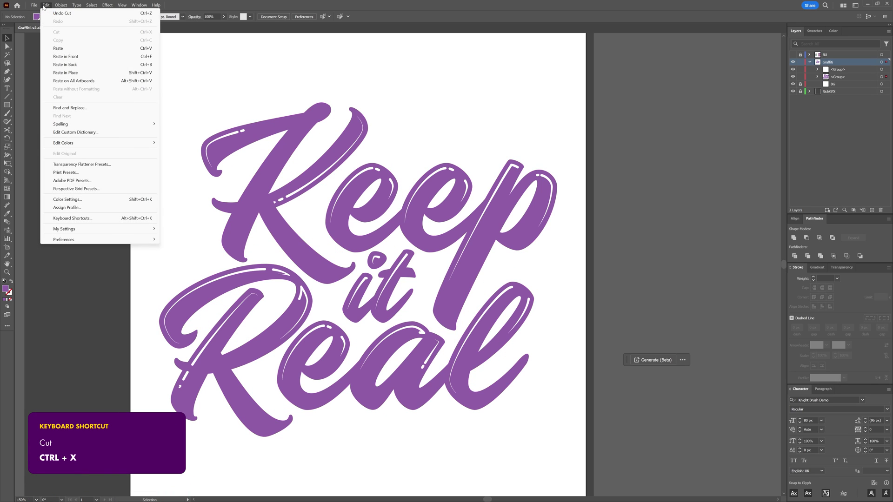
left_click(74, 65)
left_click(596, 210)
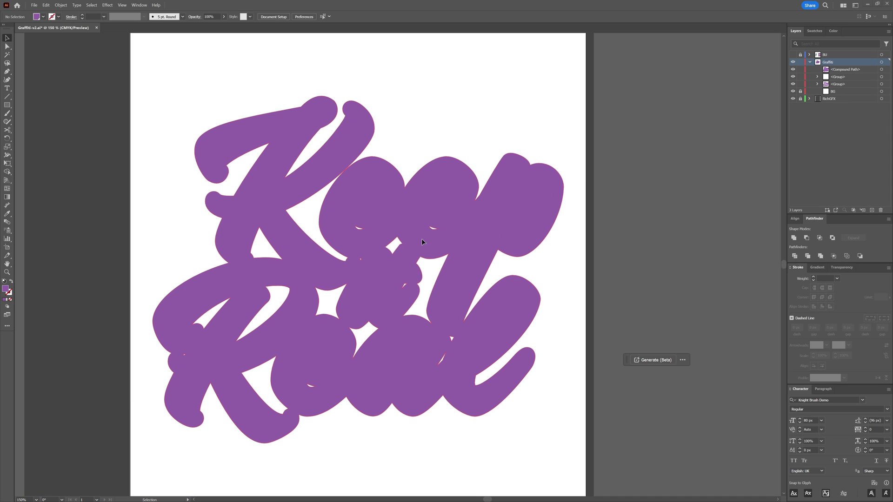
Select the offset <Compound Path> from the Layers panel
left_click(866, 71)
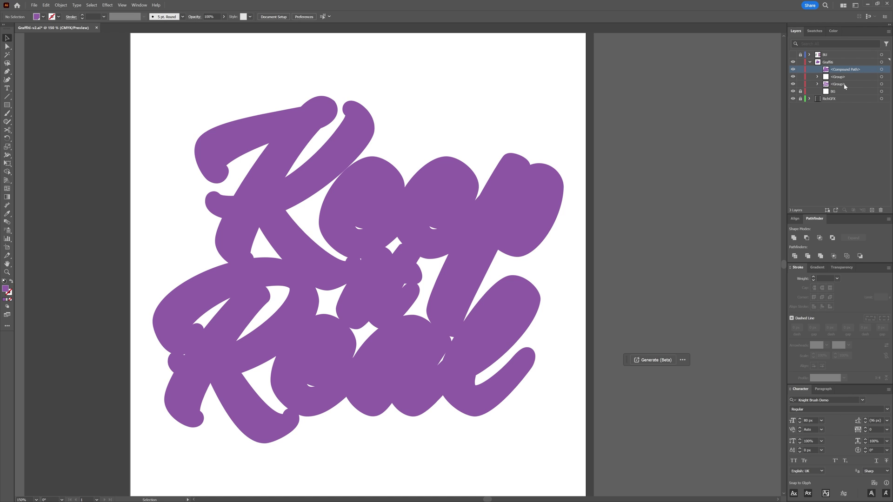
left_click(496, 282)
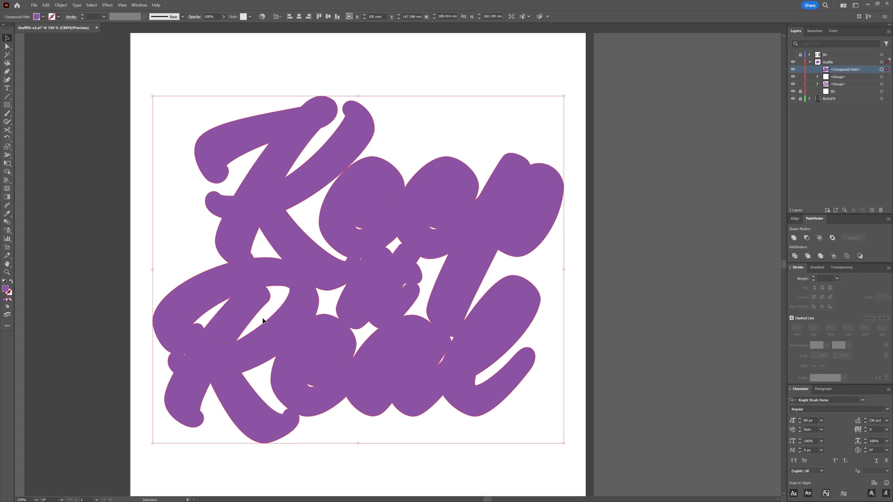
left_click(189, 261)
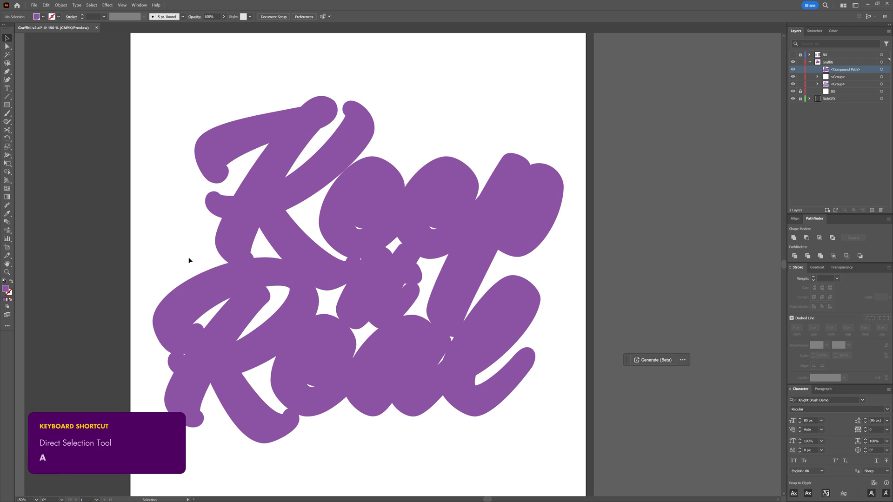
Inspect anchor points on the offset shape with the Direct Selection tool
key("a")
left_click(184, 354)
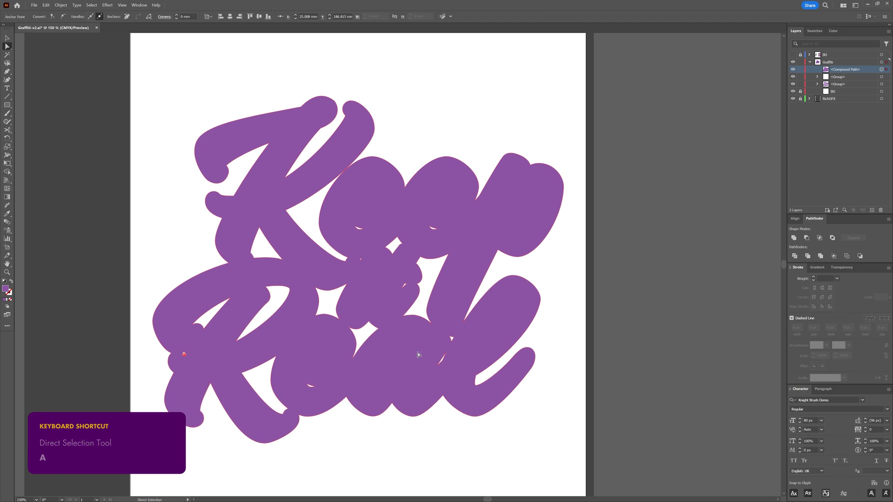
left_click(310, 386)
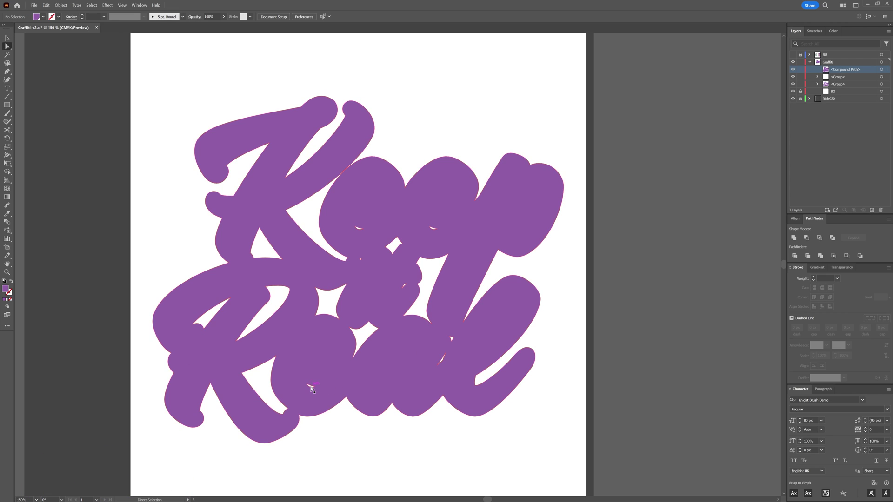
left_click(381, 385)
Show the Swatches panel and fill the offset compound path dark purple
key("F5")
left_click(7, 38)
left_click(353, 207)
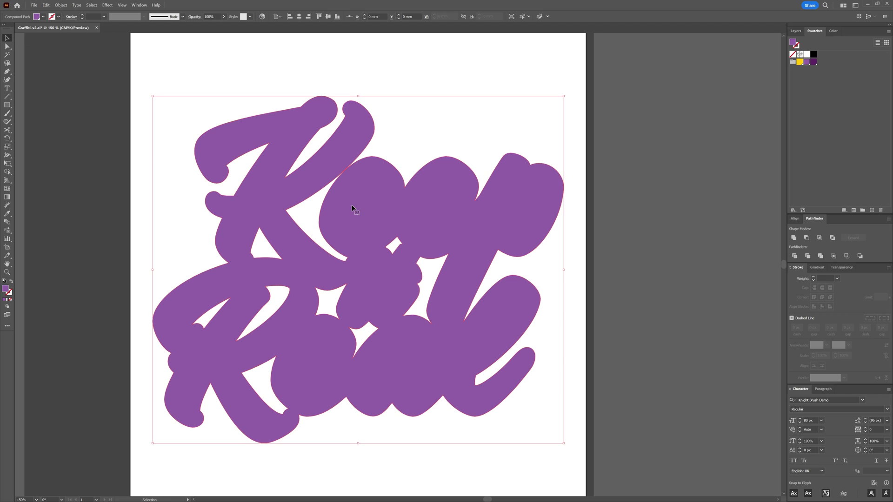
left_click(813, 62)
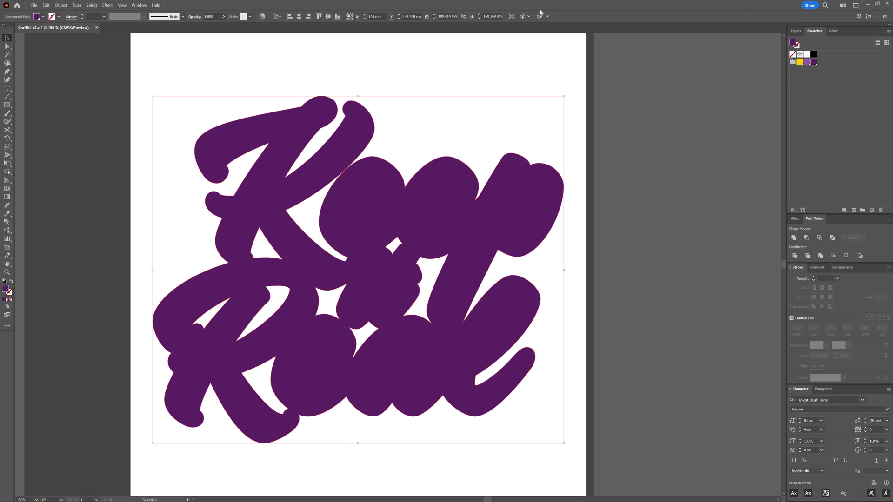
Send the dark purple outline behind the lettering and fill the word 'it' yellow
key("ctrl+bracketleft")
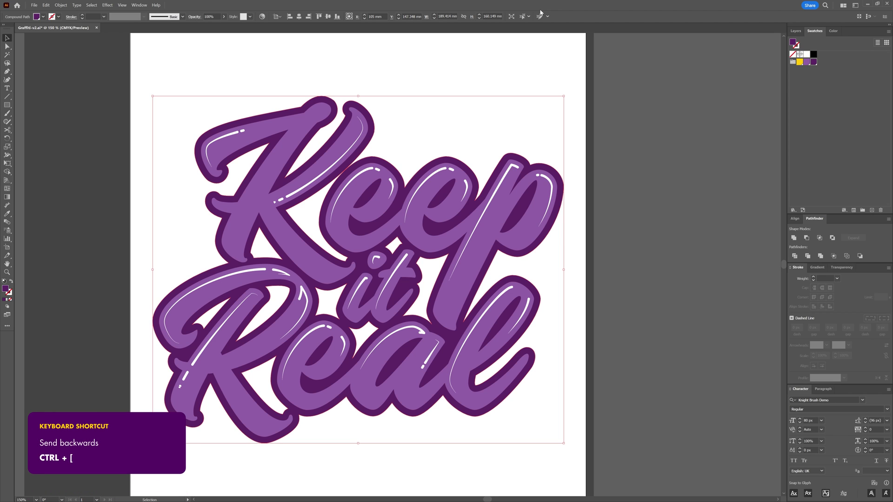
left_click(649, 251)
left_click(799, 61)
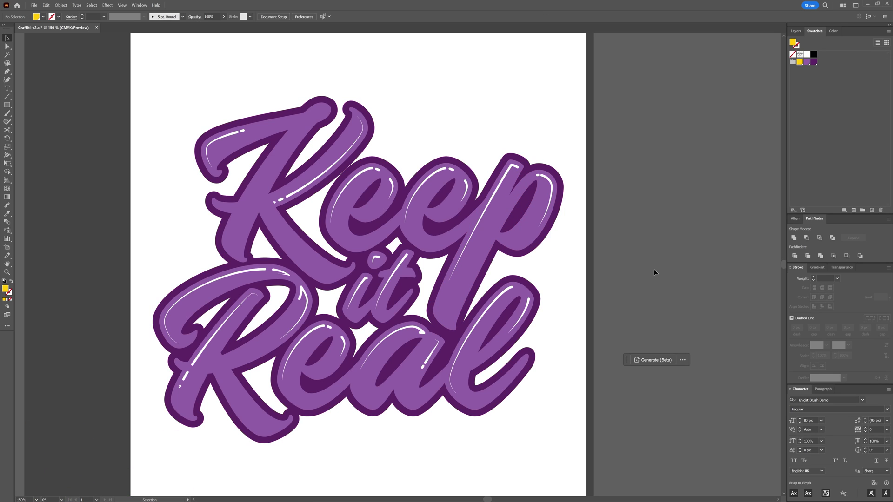
key("a")
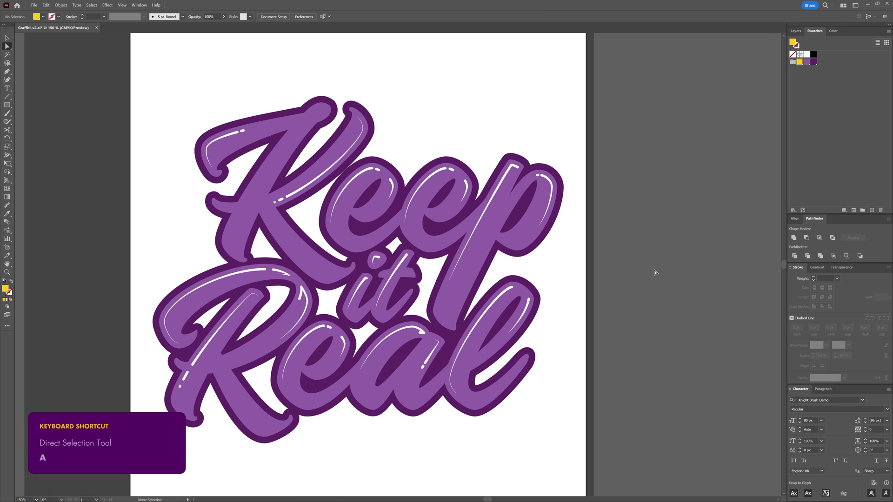
left_click(356, 317)
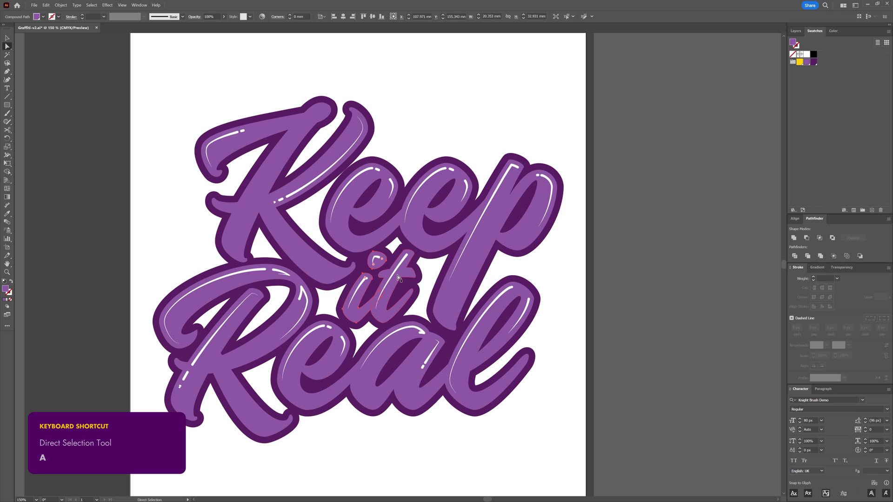
left_click(404, 276, "shift")
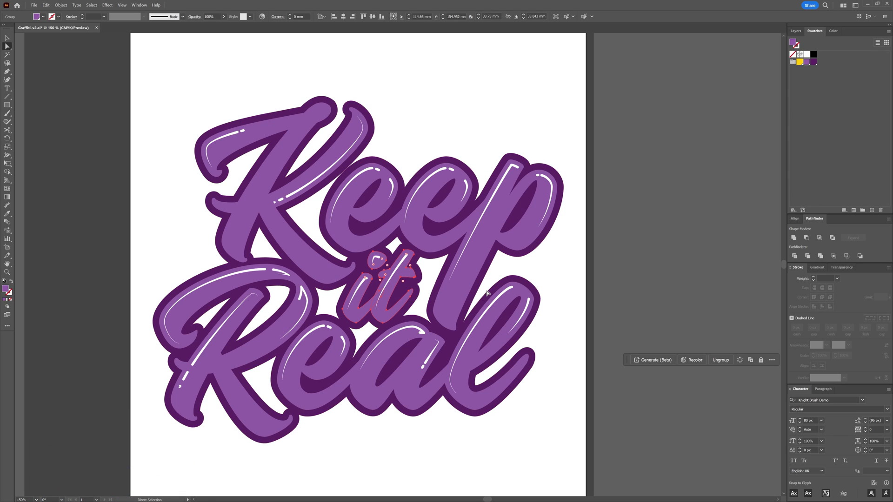
left_click(800, 62)
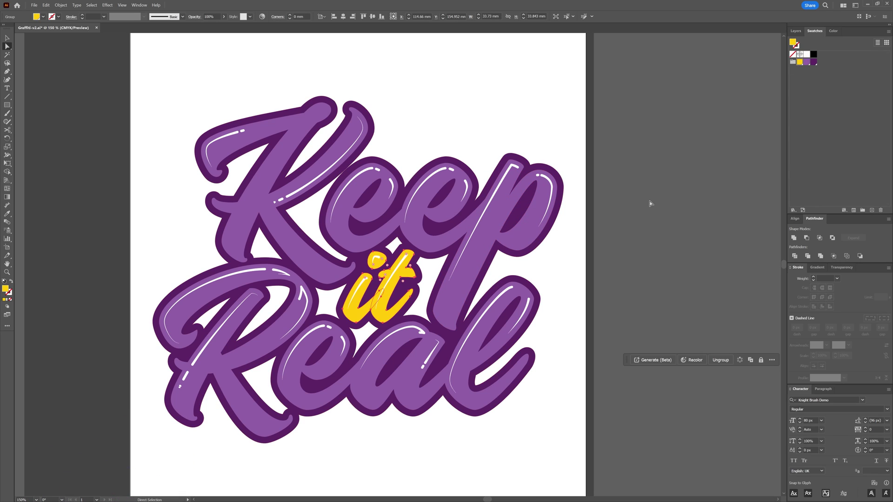
Copy the dark purple outline shape and paste a copy in place over the artwork
key("v")
left_click(625, 119)
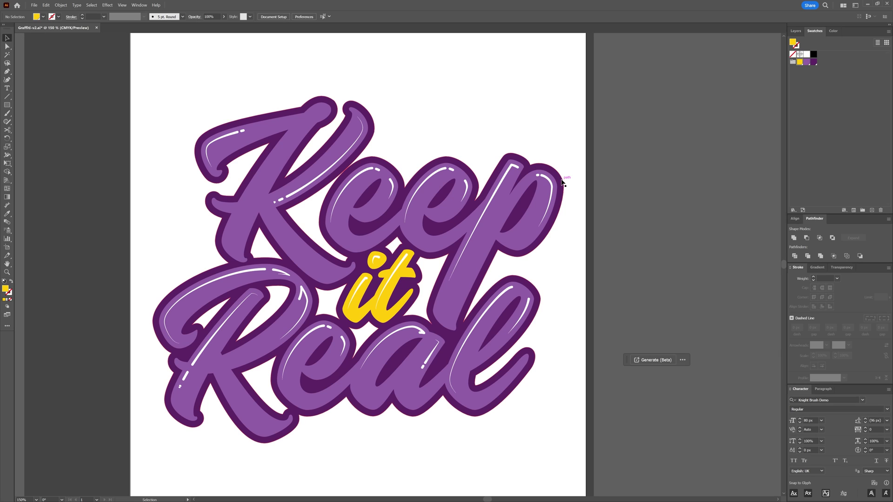
left_click(561, 183)
left_click(45, 5)
left_click(58, 40)
left_click(46, 5)
left_click(75, 73)
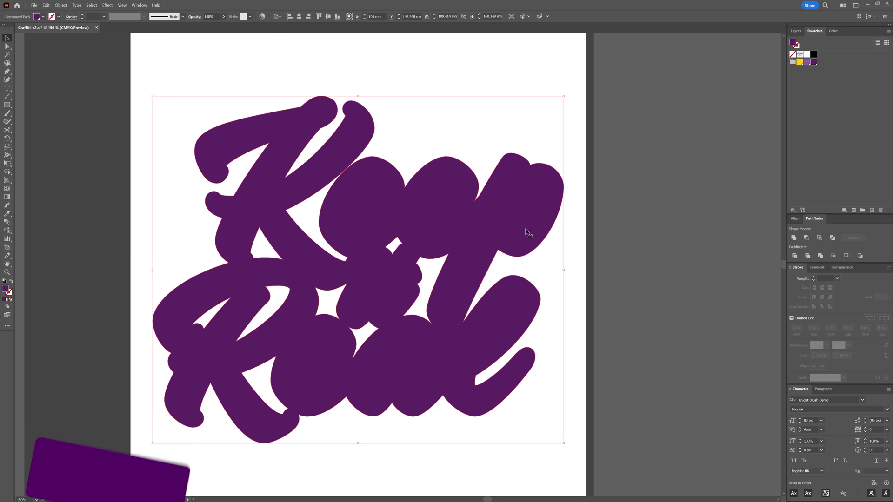
Fill the pasted silhouette yellow, send it behind the letters, and nudge it right and down
left_click(799, 61)
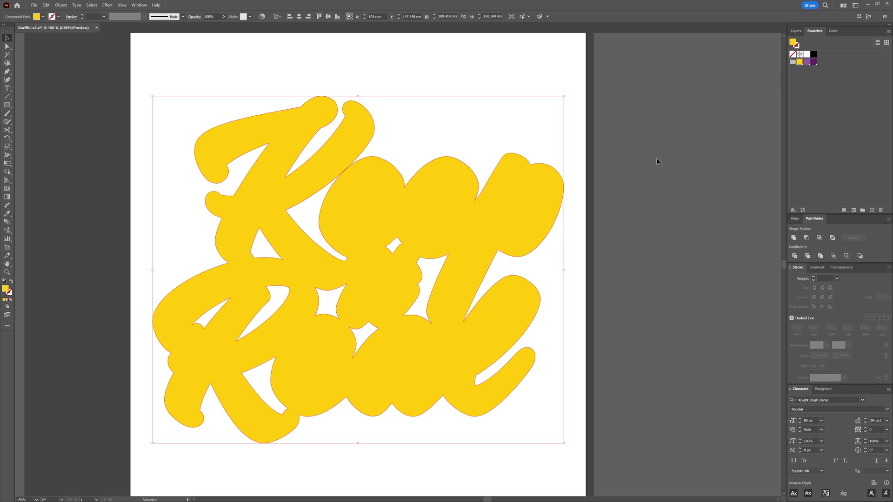
key("ctrl+bracketleft")
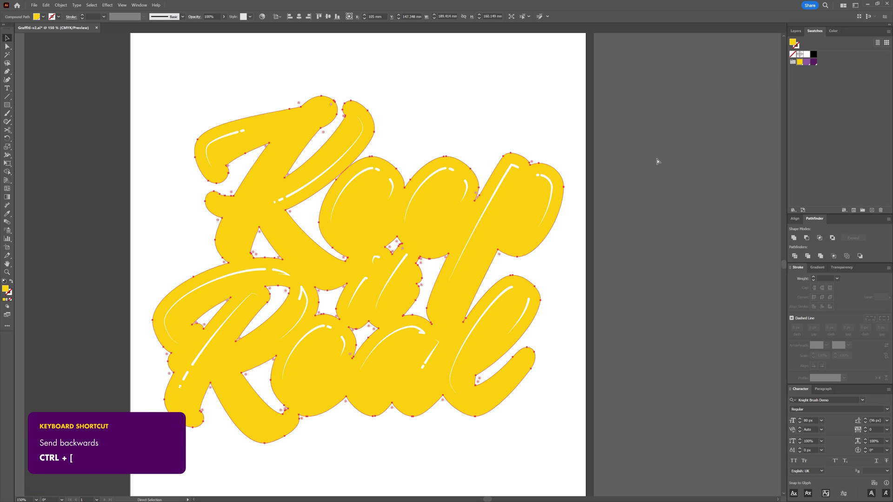
key("ctrl+bracketleft")
key("ctrl+bracketleft")
key("v")
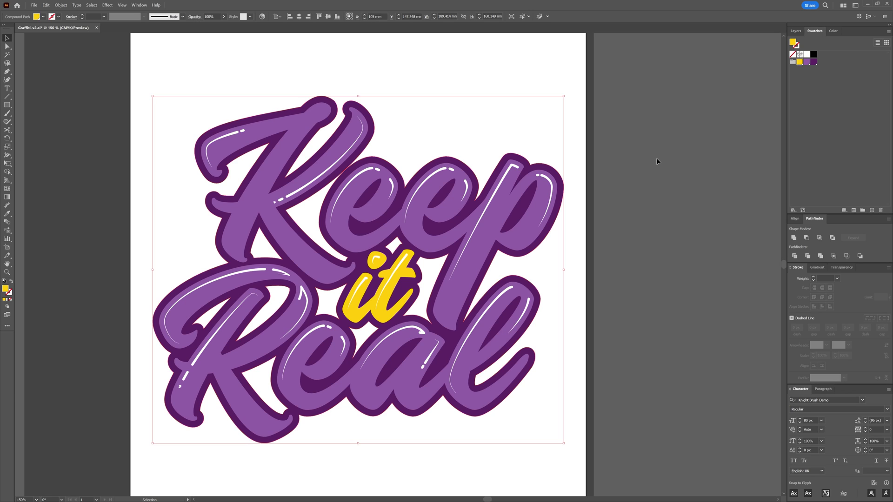
key("Right")
key("Right")
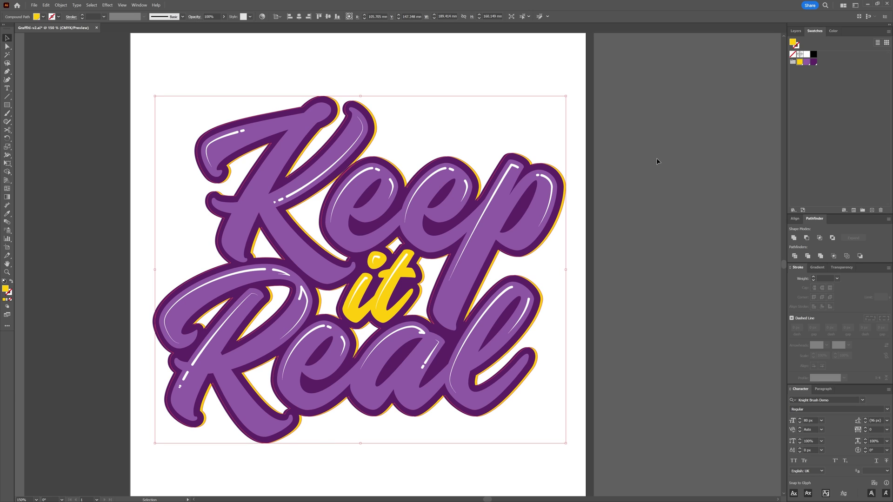
key("Down")
key("Down")
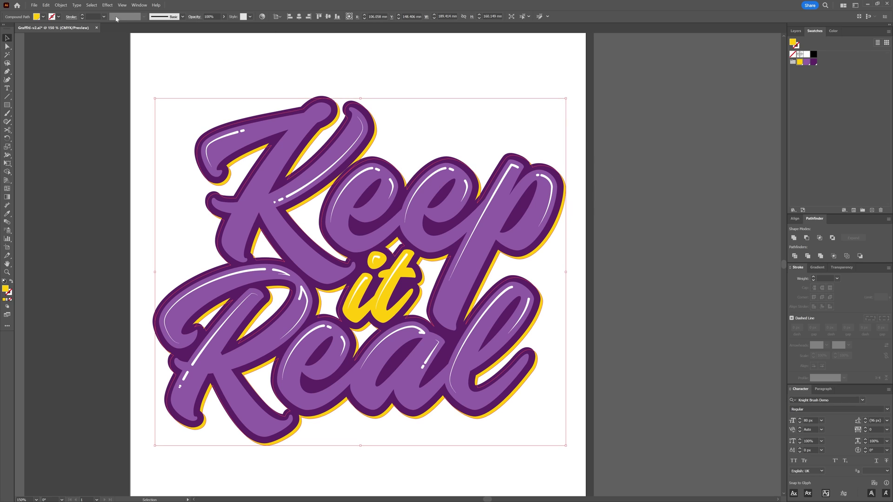
Paste another silhouette copy in place, fill it dark purple, send it back and nudge it right
left_click(46, 5)
left_click(46, 5)
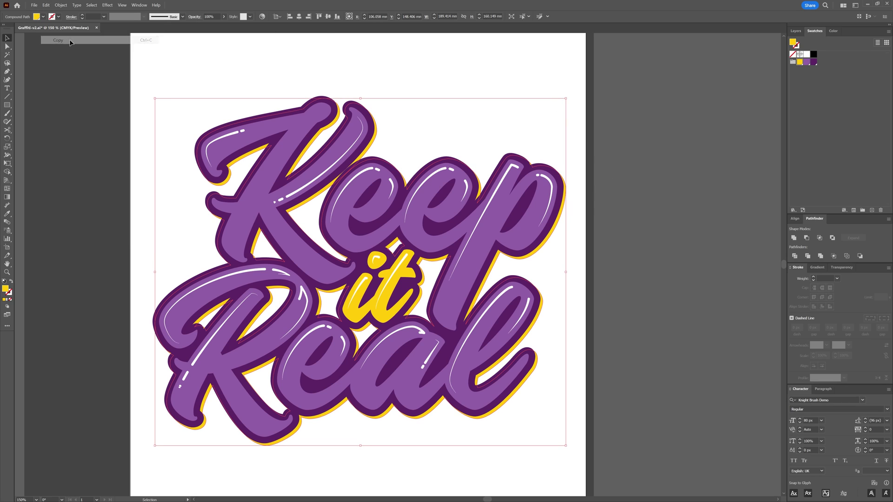
left_click(46, 5)
left_click(134, 68)
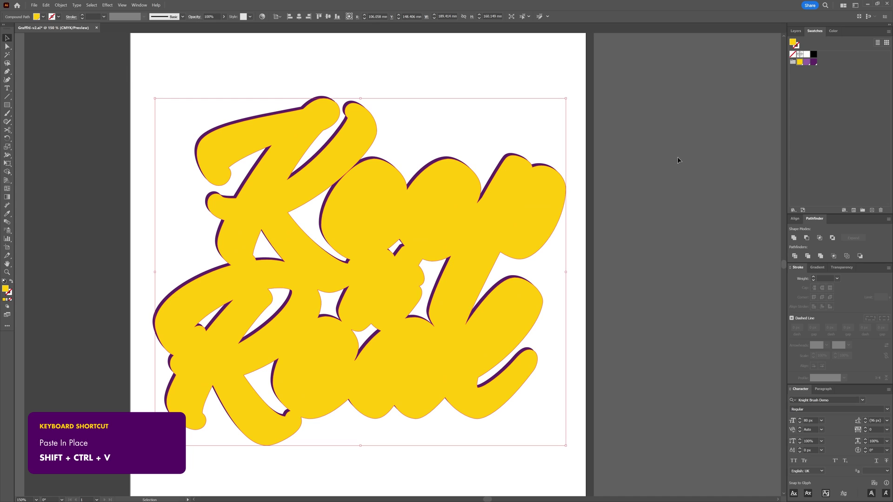
left_click(813, 61)
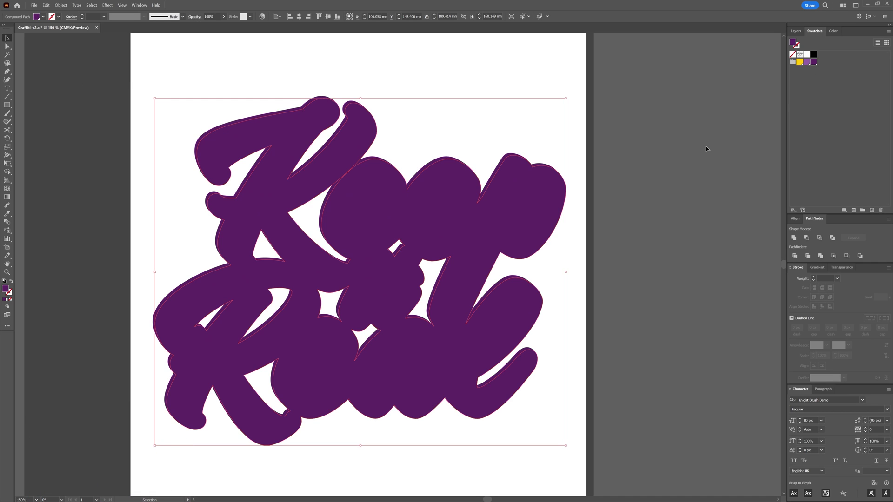
key("ctrl+bracketleft")
key("ctrl+bracketleft")
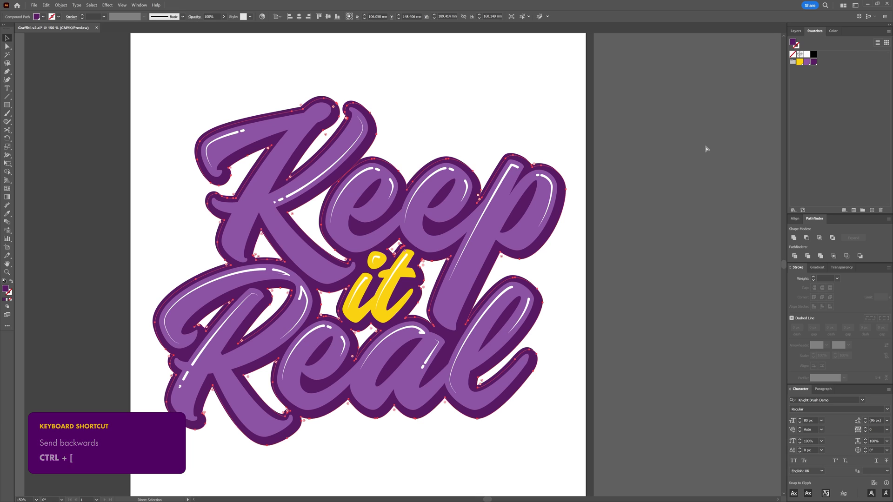
key("v")
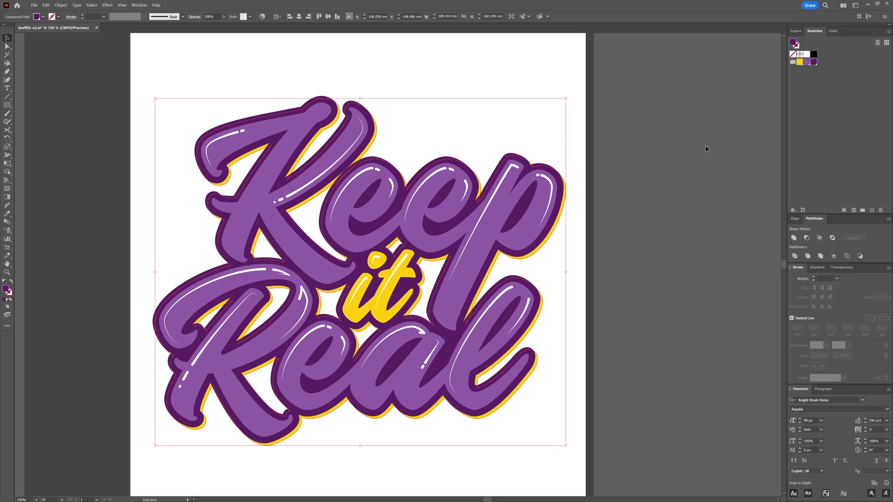
key("Right")
key("Right")
key("Right")
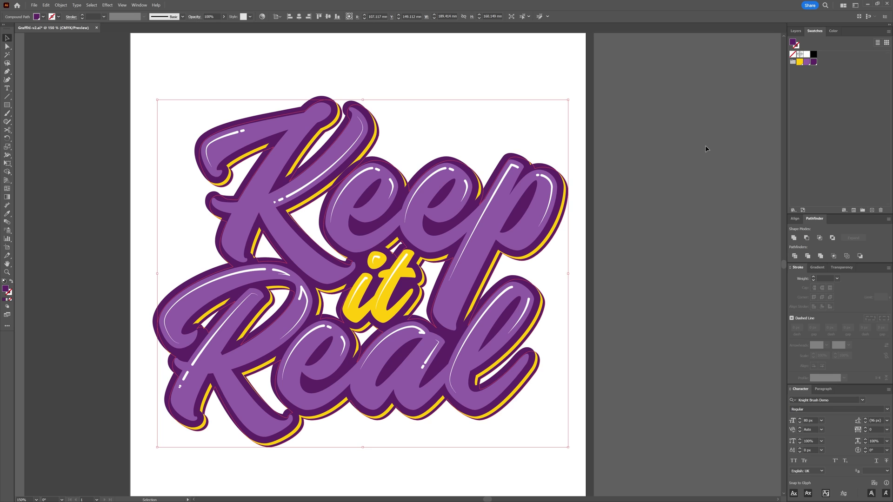
left_click(705, 145)
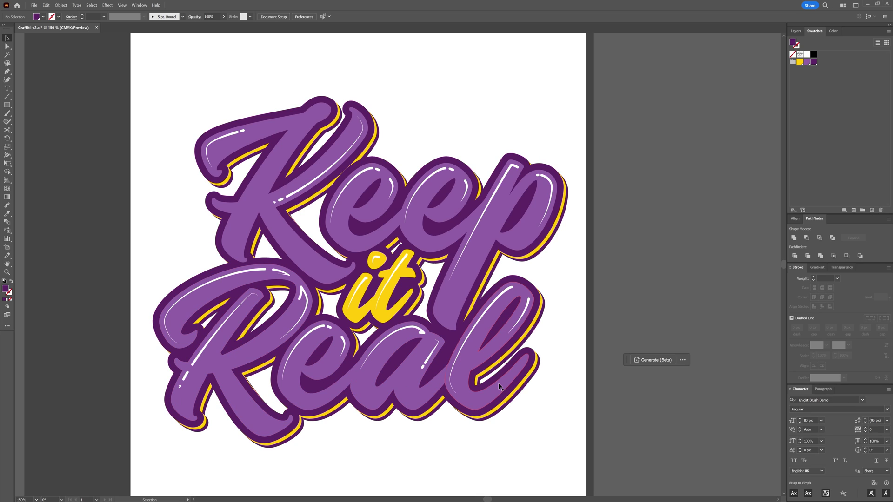
Create a -1.5 mm inset offset path of the Keep it Real lettering
left_click(311, 260)
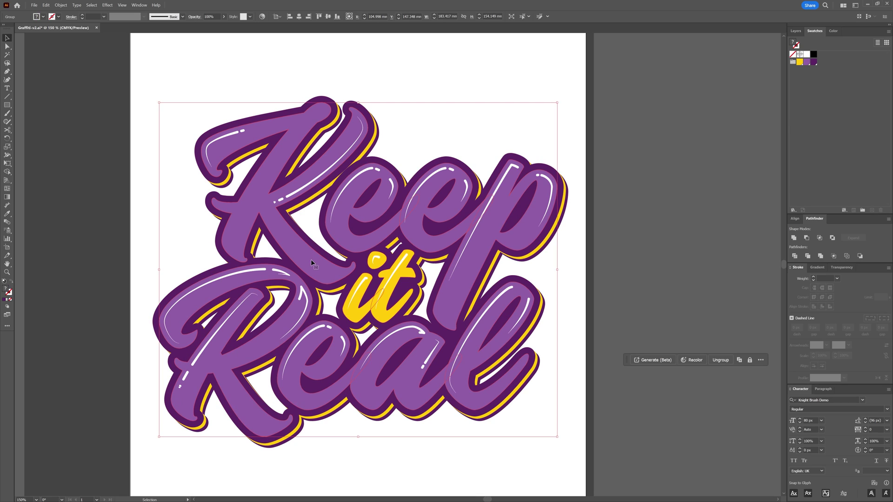
left_click(61, 5)
mouse_move(93, 191)
left_click(186, 215)
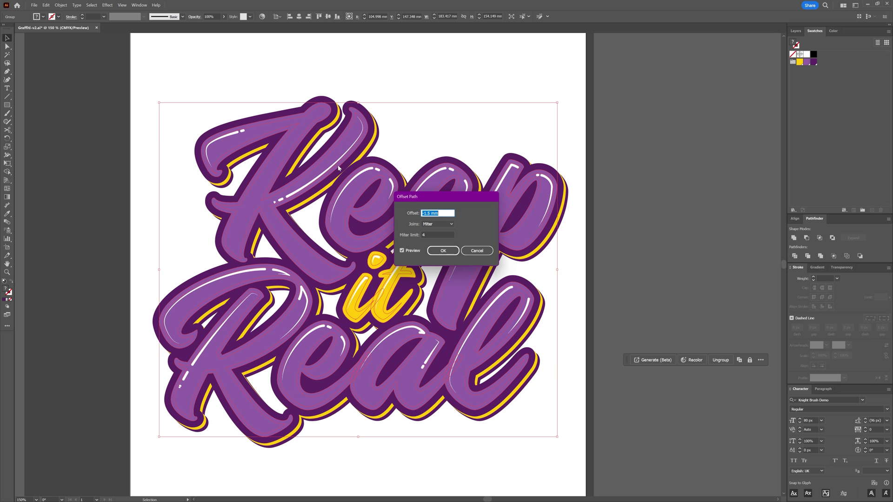
left_click(443, 250)
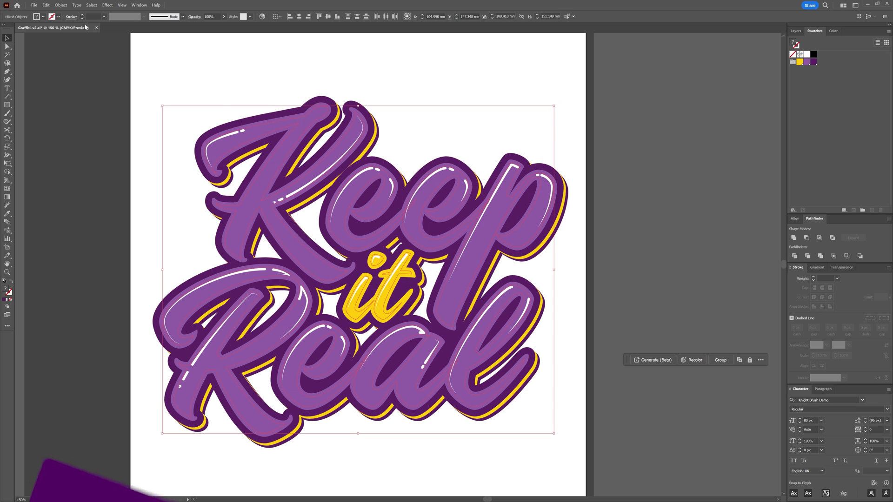
Paste the inset shapes in place on top and fill them green #00EF1C
left_click(46, 4)
left_click(52, 32)
left_click(46, 5)
left_click(88, 72)
left_click(58, 16)
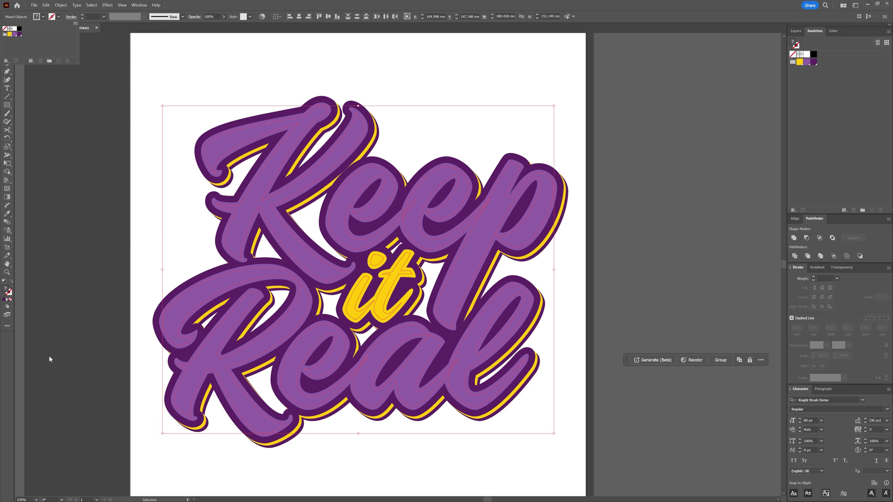
double_click(6, 289)
type("00EF1C")
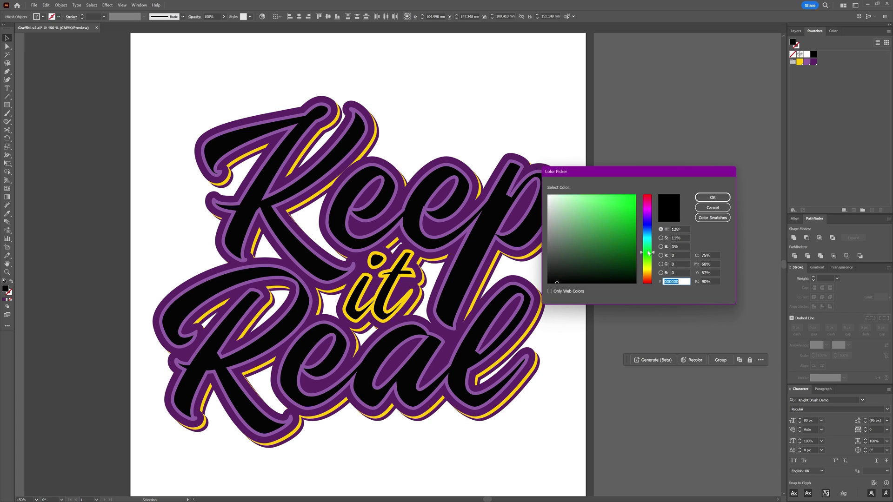
left_click(712, 198)
left_click(7, 97)
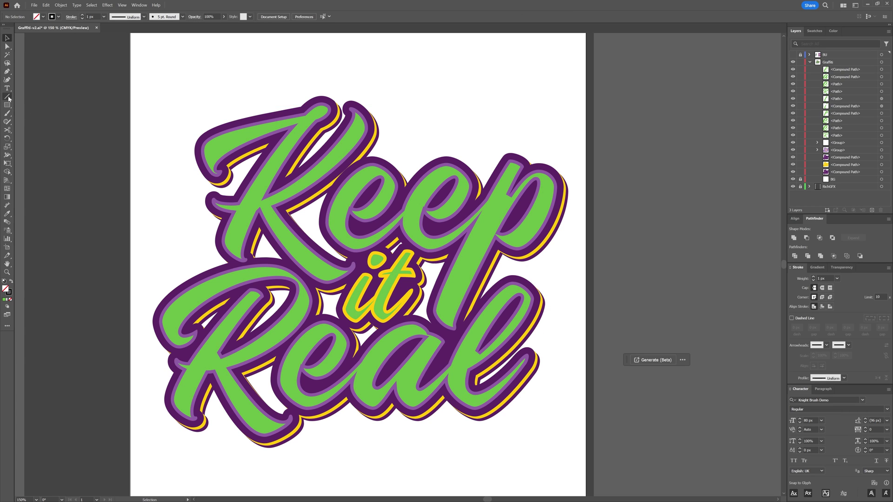
Draw a horizontal line across the lettering and copy it lower for three lines
left_click_drag(141, 191, 518, 191)
left_click_drag(536, 224, 597, 225)
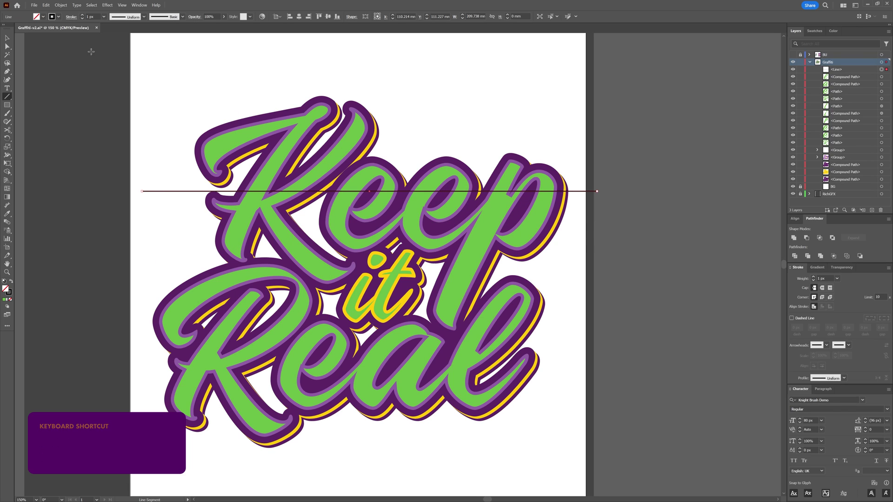
key("v")
left_click_drag(174, 192, 168, 205)
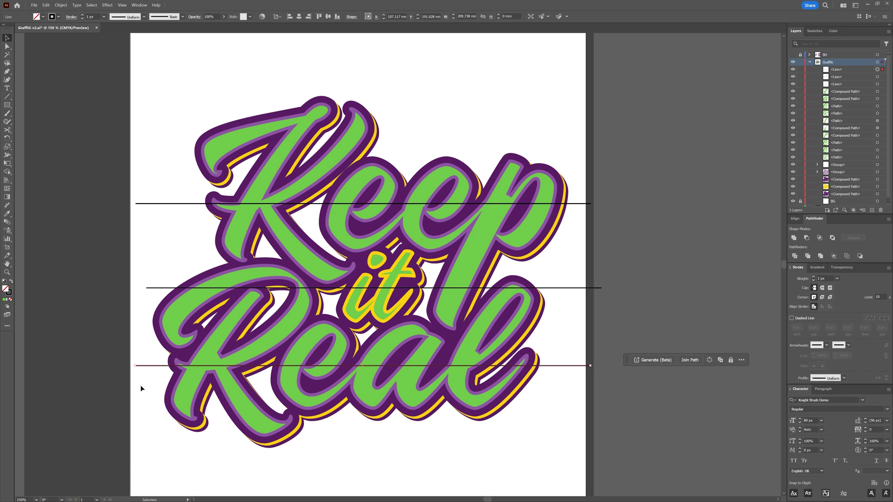
Roughen the three lines at 2% size with smooth points
left_click(155, 288)
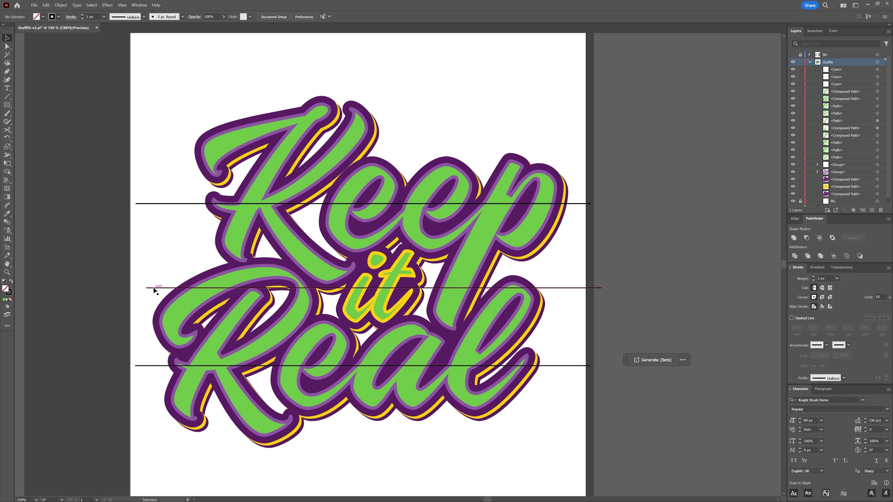
left_click(158, 365, "shift")
left_click(342, 203, "shift")
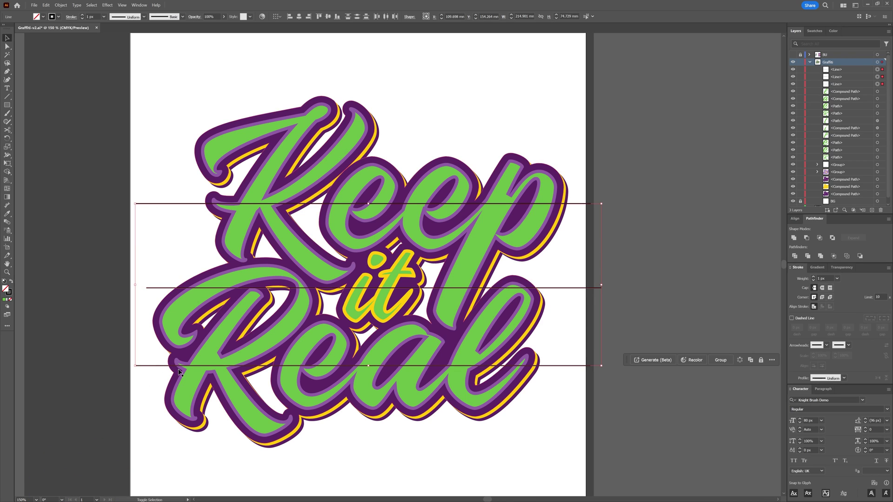
left_click(107, 4)
mouse_move(143, 68)
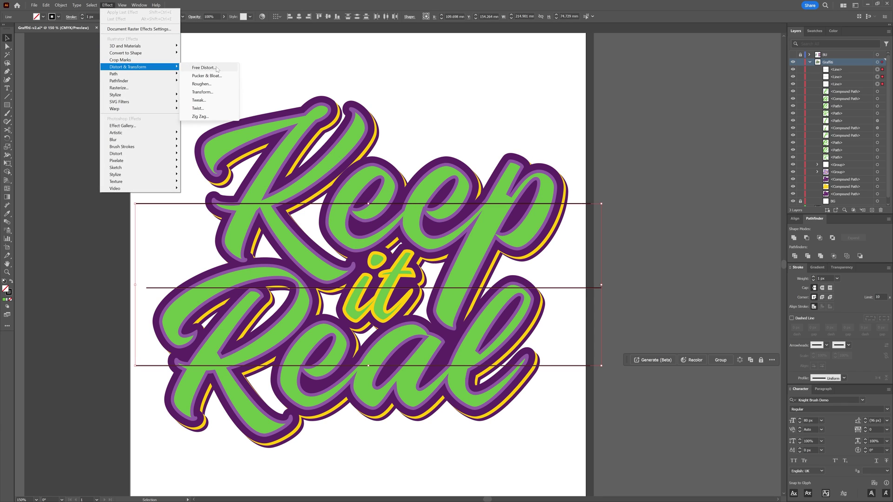
left_click(203, 85)
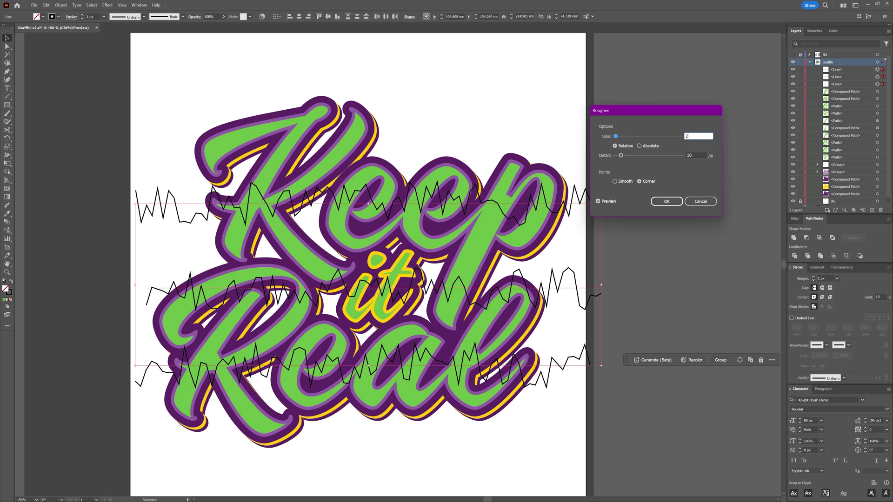
type("2")
left_click(690, 158)
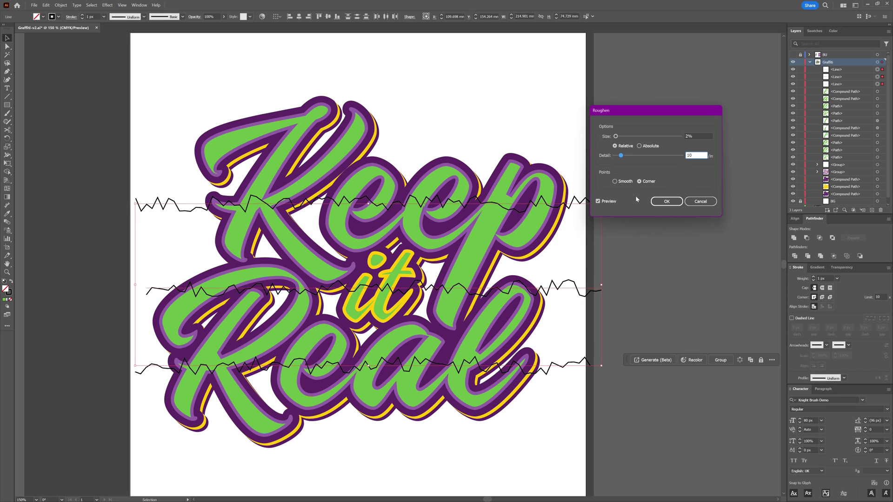
left_click(625, 183)
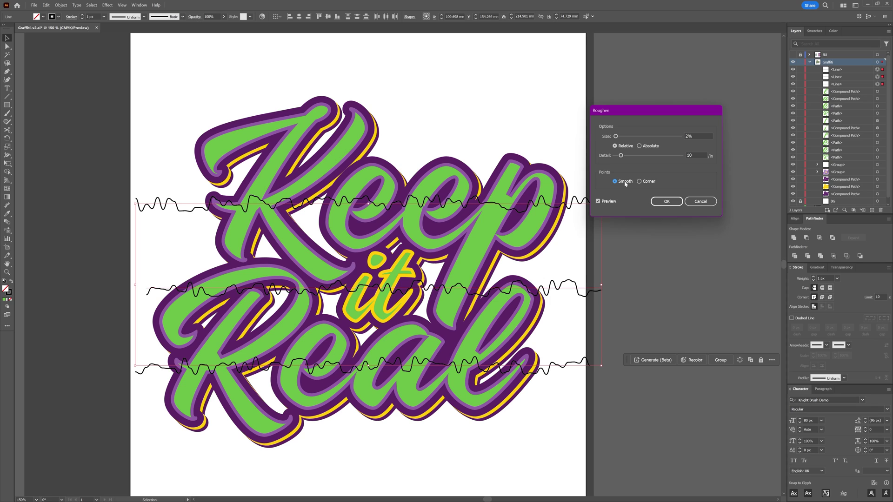
left_click(667, 201)
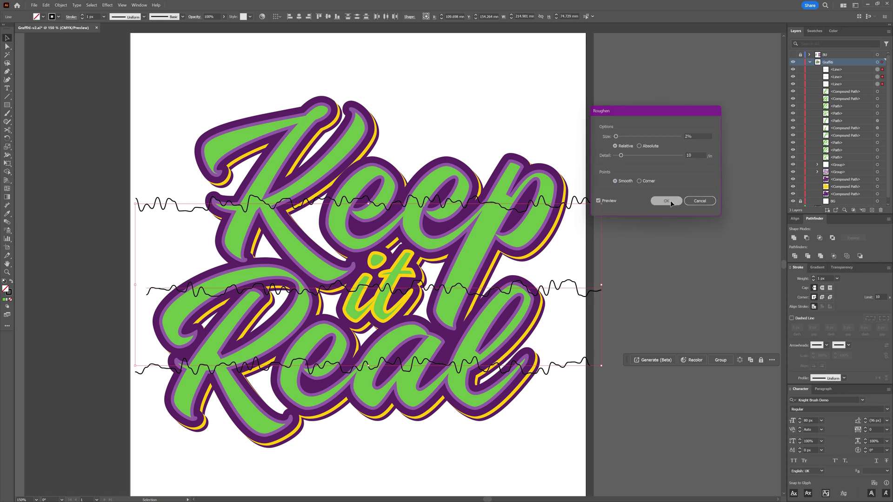
Expand the roughen appearance into plain wavy paths
left_click(60, 5)
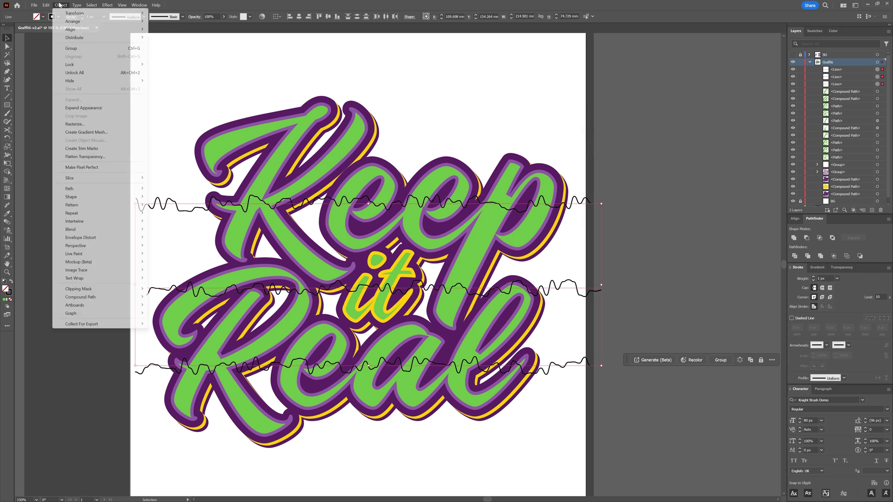
left_click(95, 108)
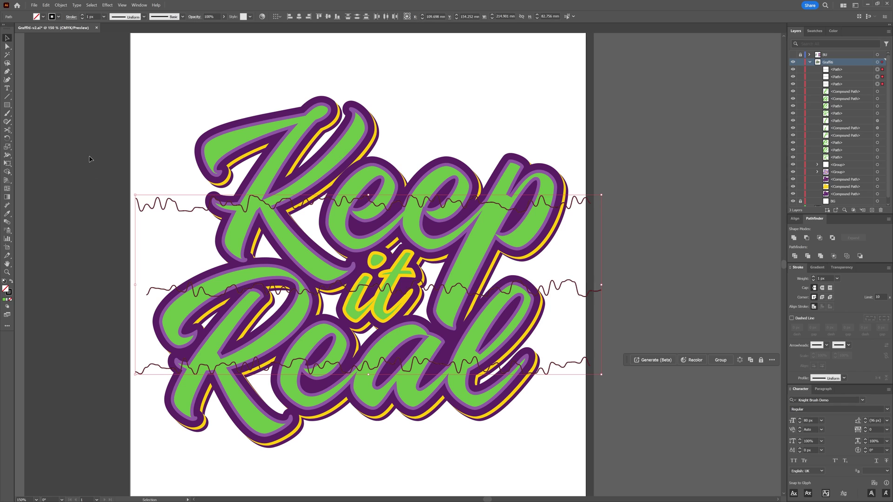
left_click(653, 267)
Select all same-fill green letter shapes, group them and shift them up-right
left_click(264, 177)
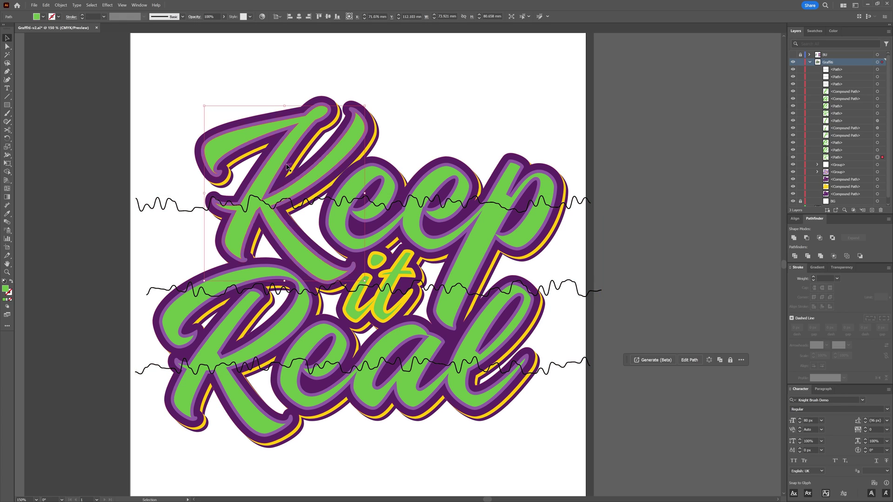
left_click(91, 5)
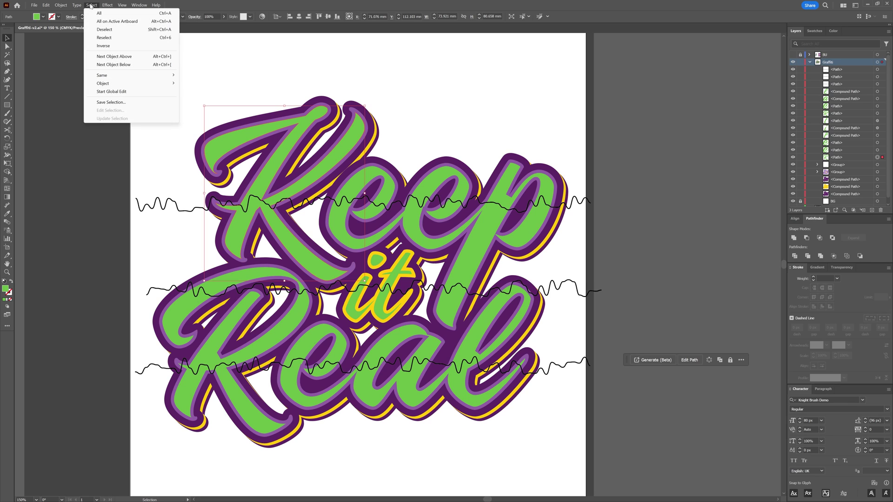
mouse_move(163, 76)
left_click(225, 110)
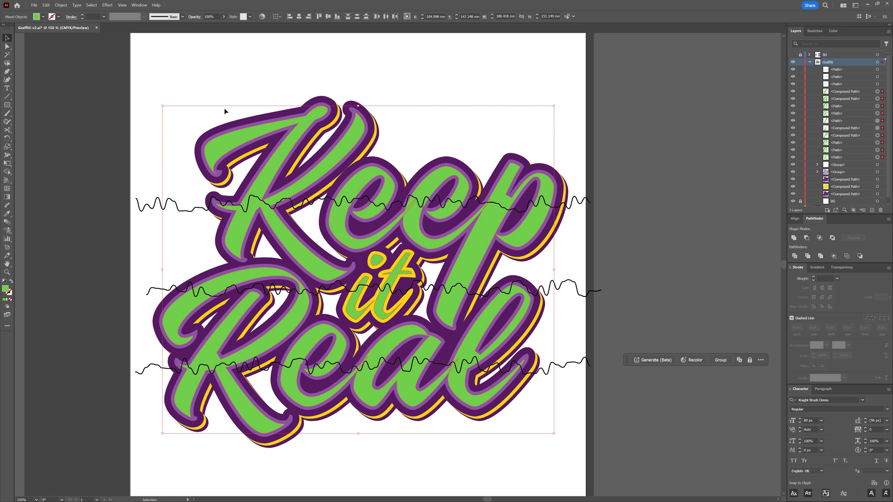
left_click(61, 5)
left_click(69, 50)
left_click_drag(321, 119, 378, 90)
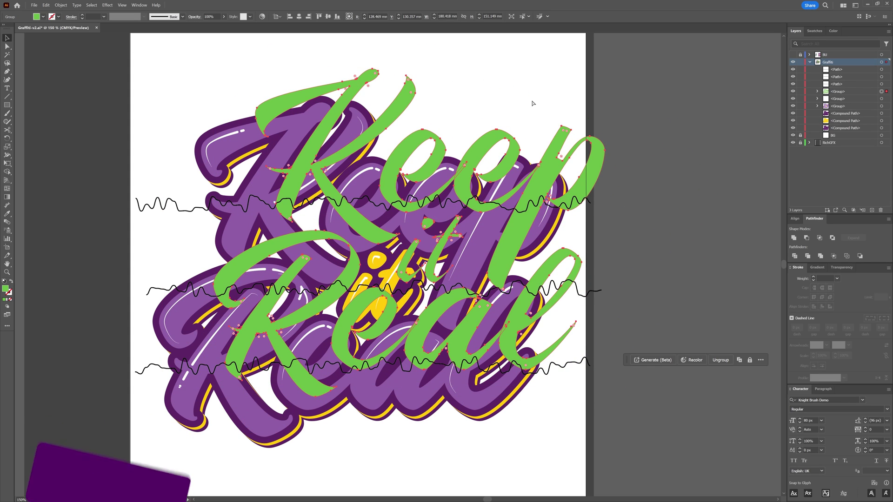
With the Shape Builder, delete the green tops of the letters above the wavy lines
left_click(149, 206)
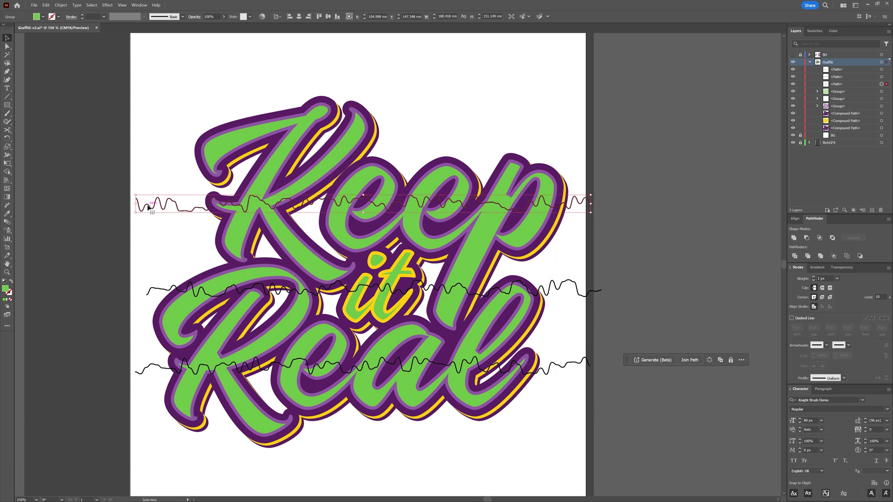
left_click(147, 293, "shift")
left_click(140, 374, "shift")
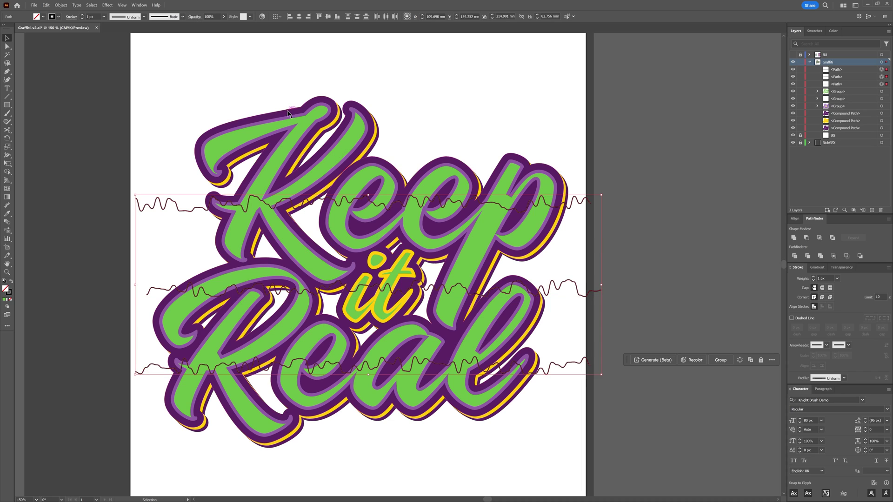
key("shift+m")
key("ctrl+a")
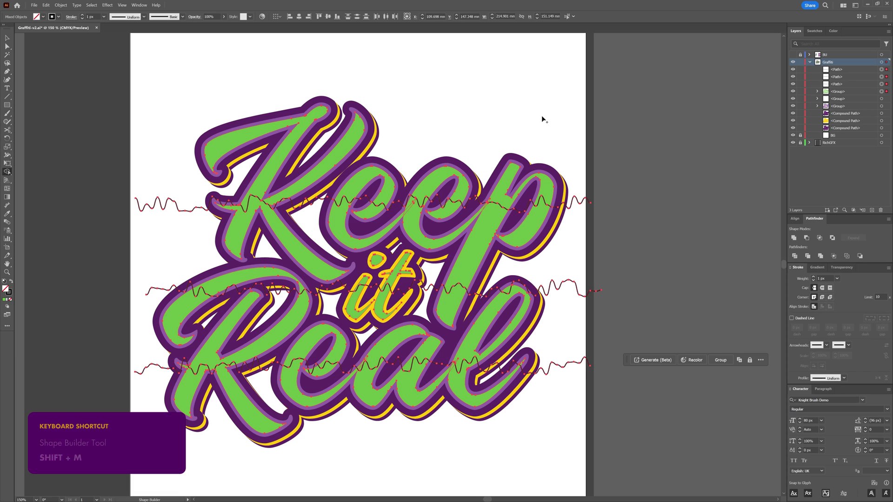
left_click(461, 190, "alt")
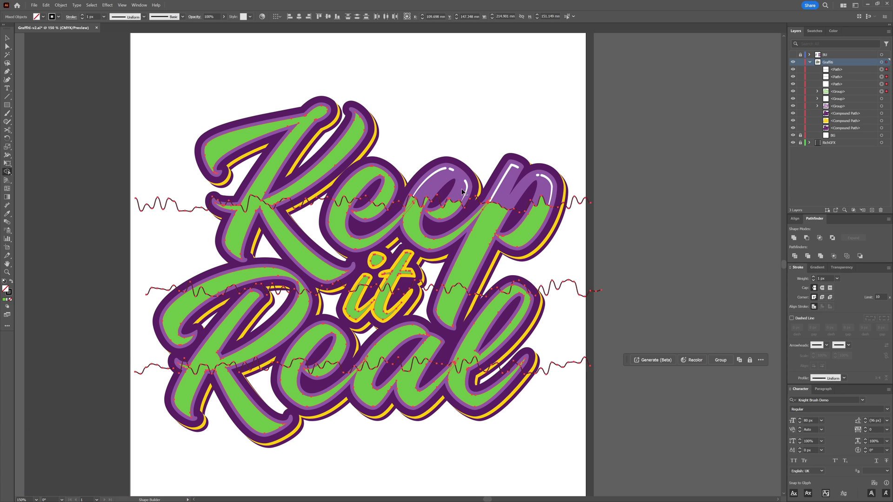
left_click(387, 193, "alt")
left_click(303, 143, "alt")
left_click(303, 143, "alt")
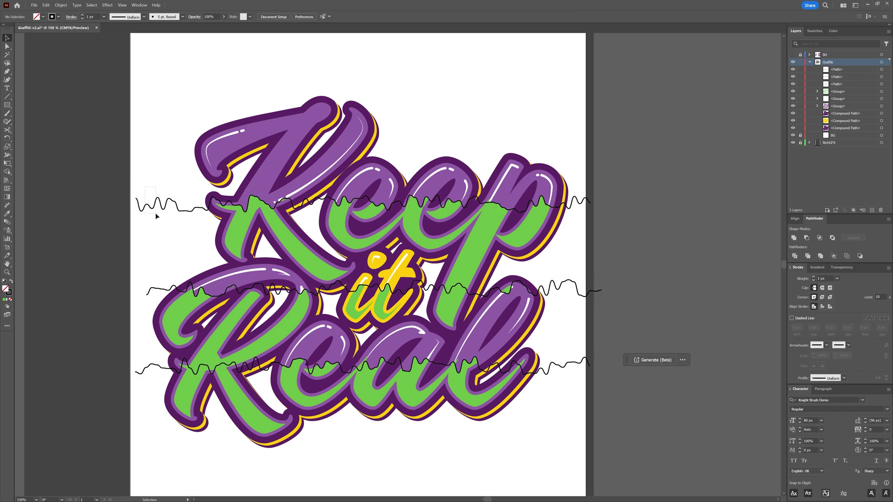
Delete the three wavy lines and select the remaining green drip fills
left_click(153, 204)
key("Delete")
left_click(156, 286)
key("Delete")
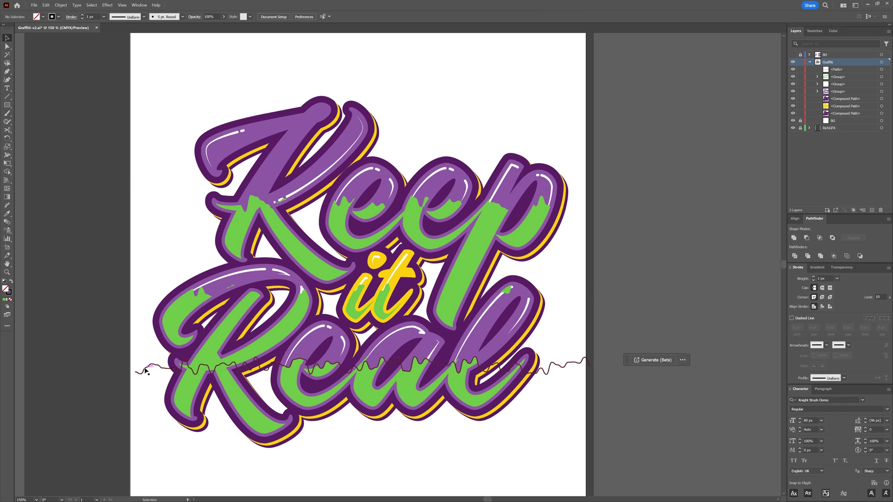
left_click(145, 370)
key("Delete")
left_click(319, 268)
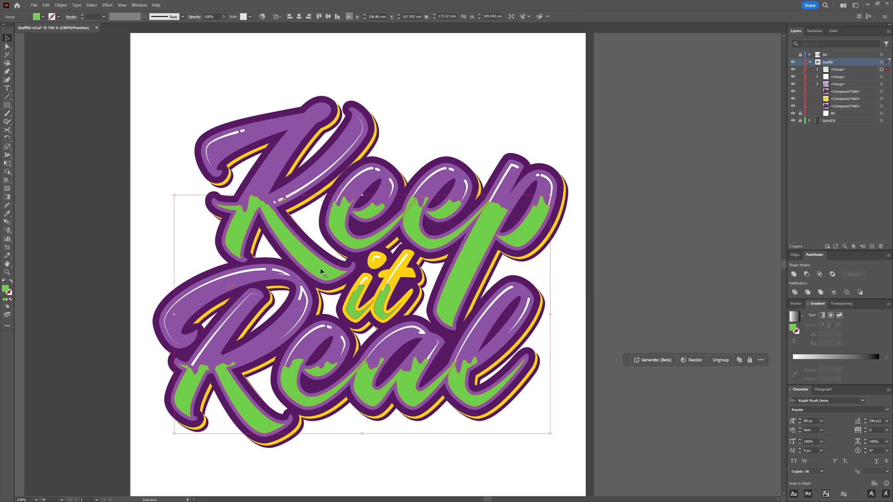
Fill the drip shapes with a linear gradient angled at 90°
left_click(7, 300)
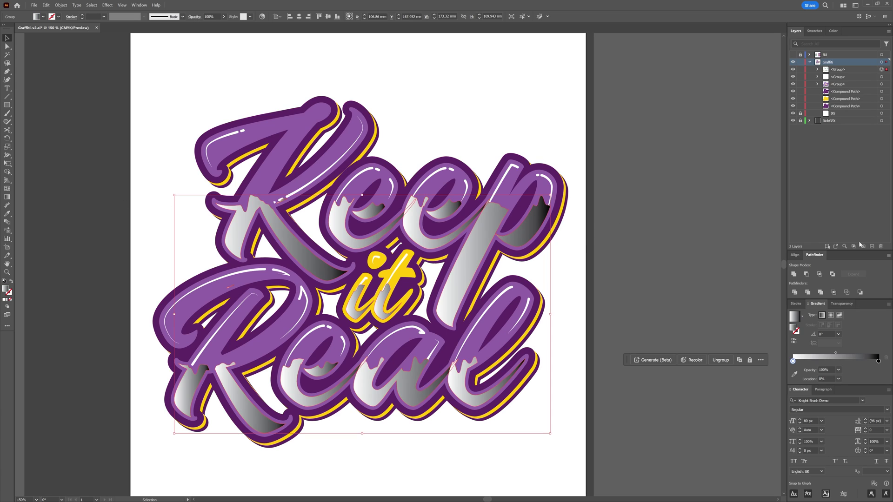
left_click(826, 334)
key("Return")
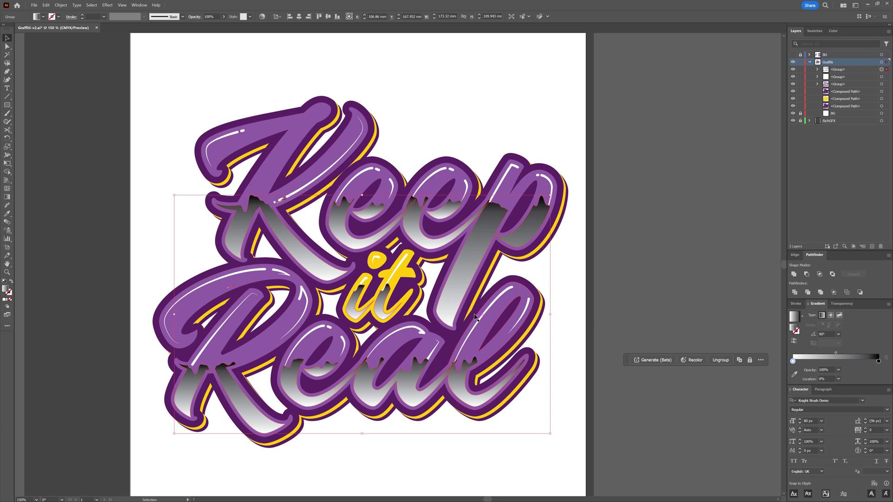
Set the gradient's start and end stops to purple swatches
double_click(793, 361)
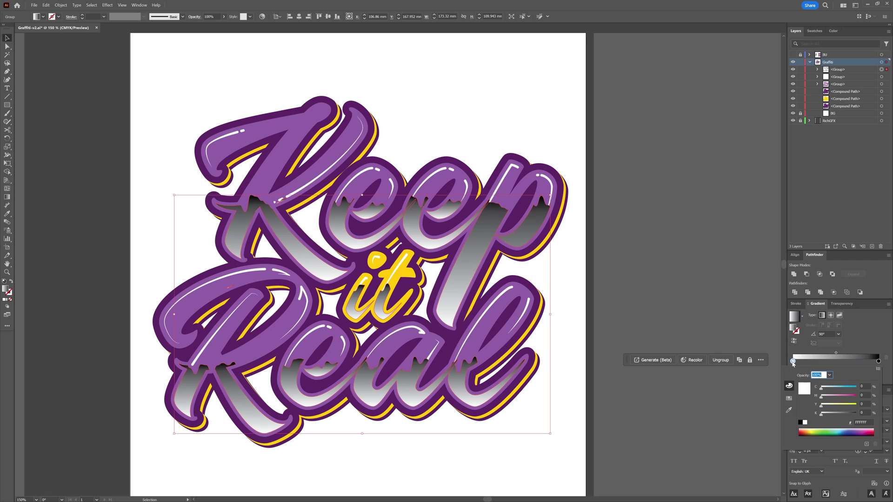
left_click(789, 399)
left_click(813, 389)
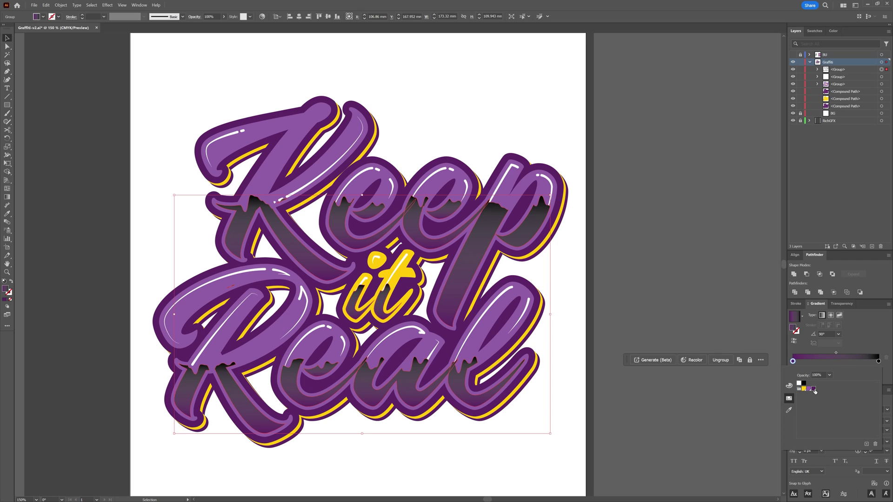
left_click(808, 389)
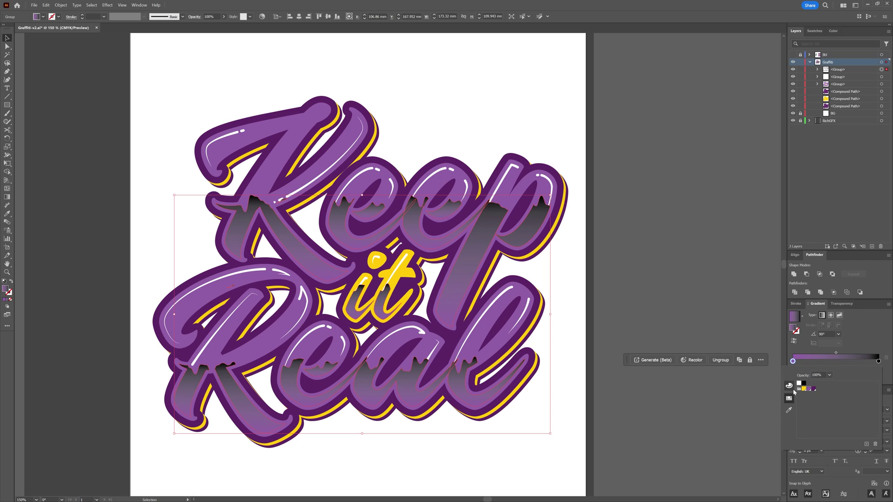
left_click(789, 386)
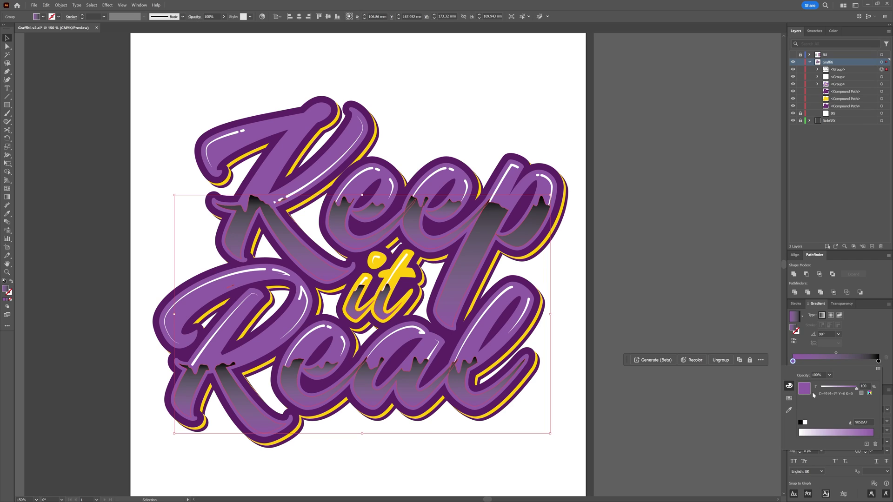
key("Escape")
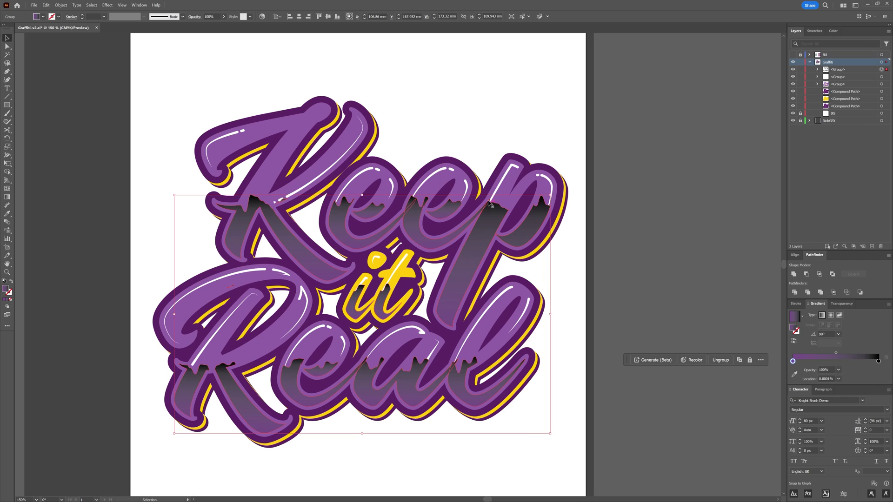
double_click(878, 361)
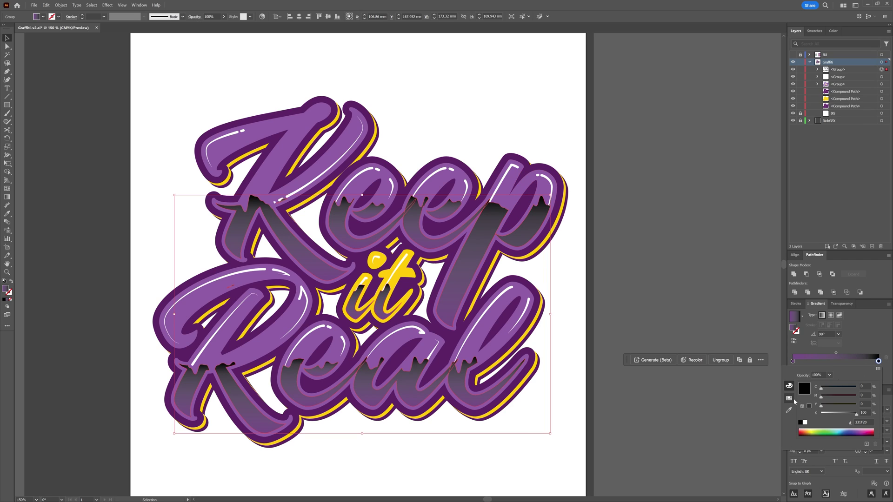
left_click(792, 399)
left_click(811, 390)
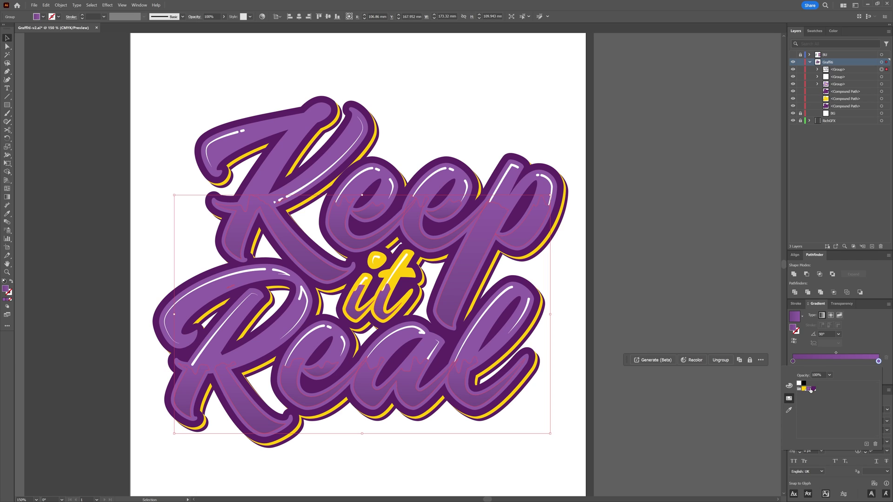
Bring the 'it' lettering group in front of the other words
left_click(590, 305)
left_click(233, 135)
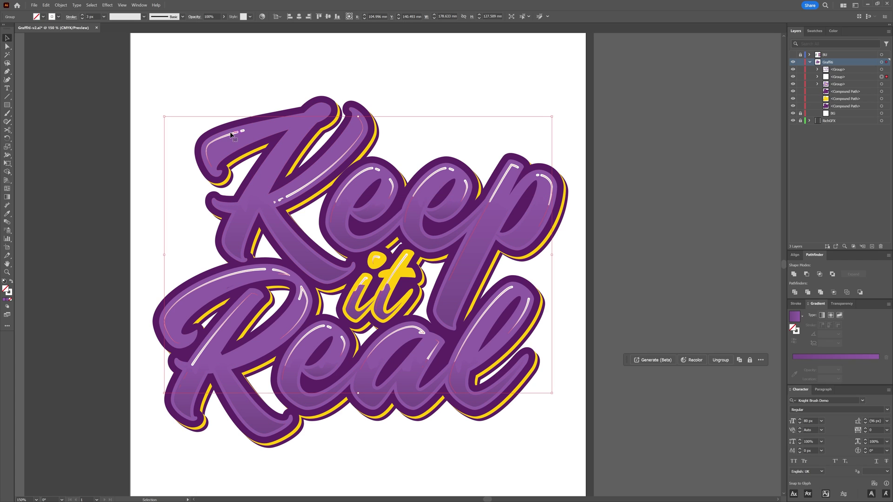
right_click(235, 134)
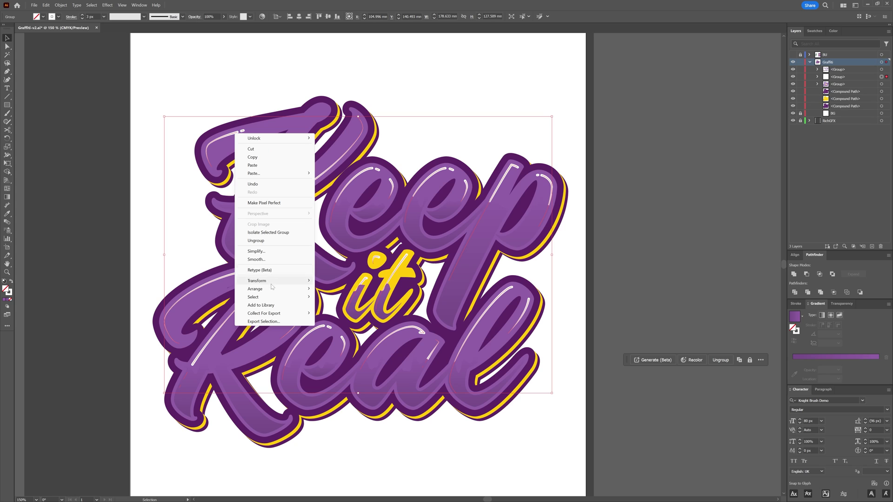
mouse_move(297, 289)
left_click(335, 288)
left_click(618, 257)
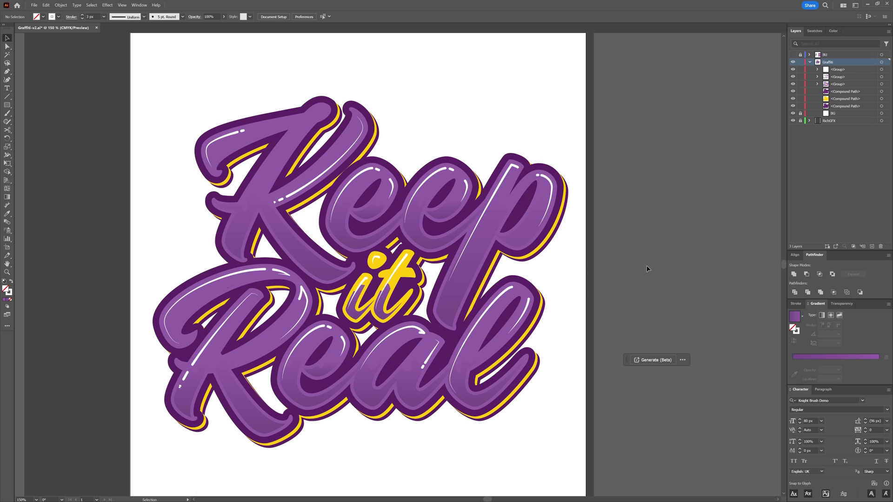
In isolation mode, give the 'it' letters a glossy yellow gradient
key(".")
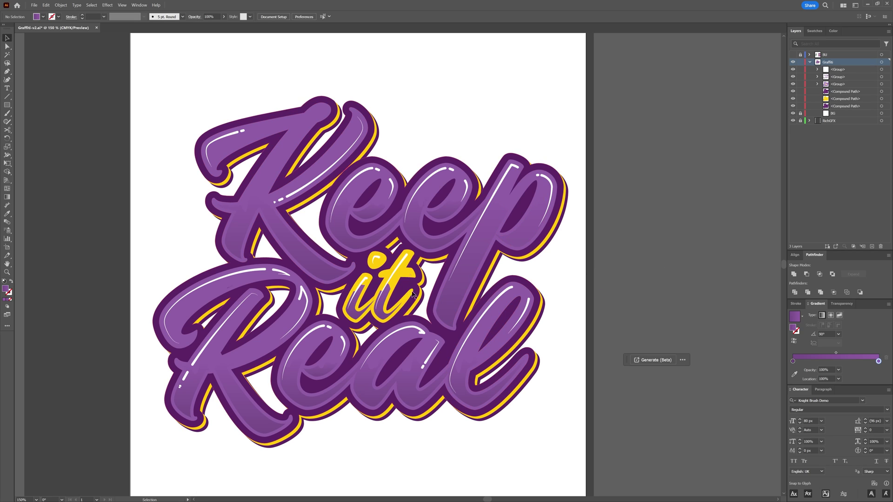
left_click(382, 316)
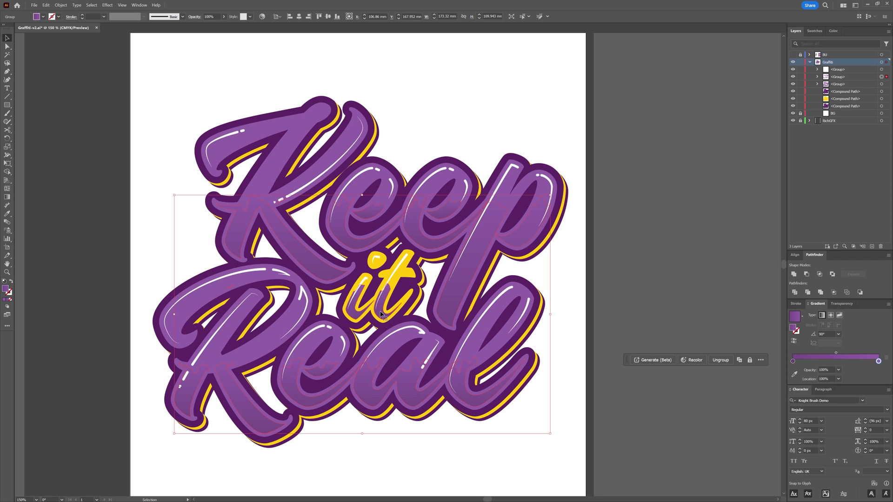
double_click(380, 315)
left_click(352, 309)
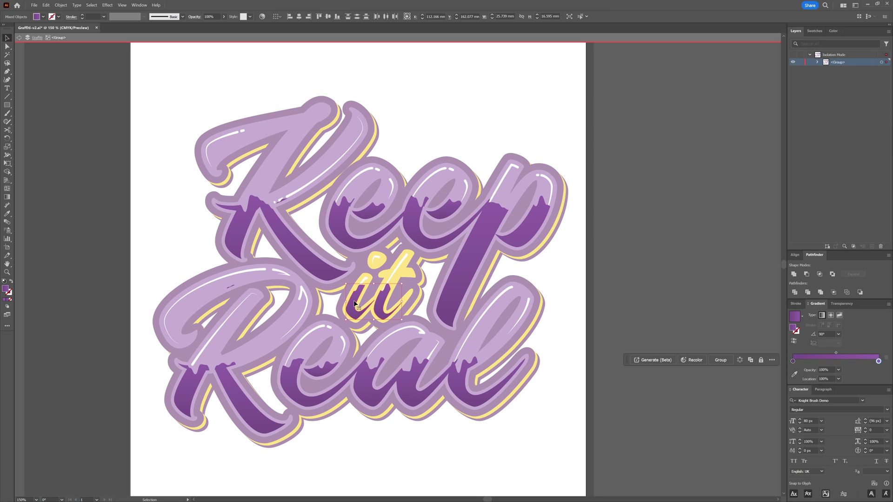
double_click(793, 361)
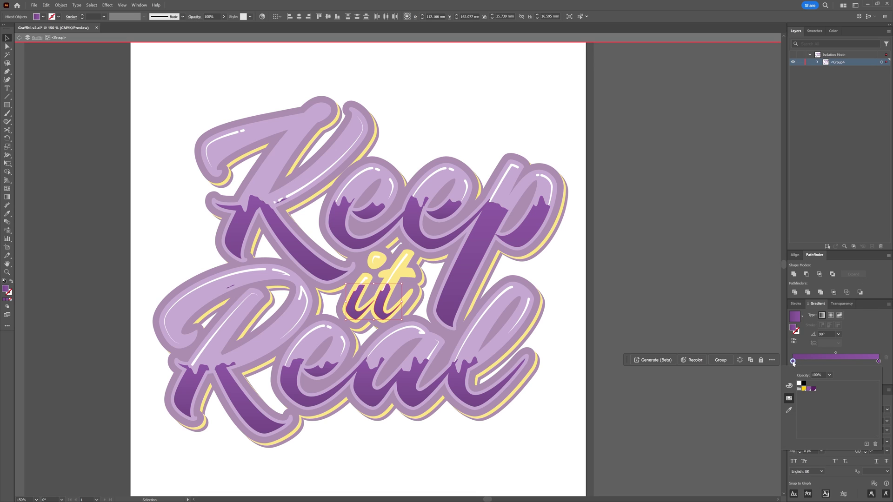
key("Escape")
double_click(167, 95)
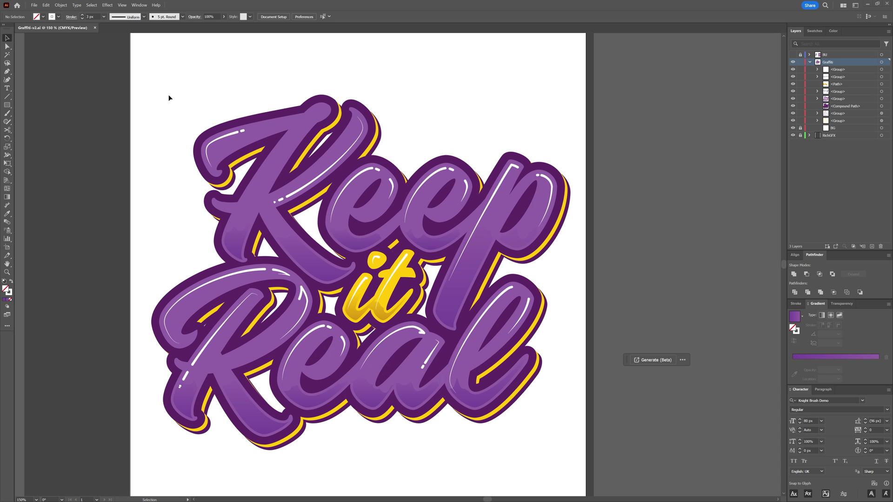
Draw a small white circle with no outline on the K
left_click(7, 105)
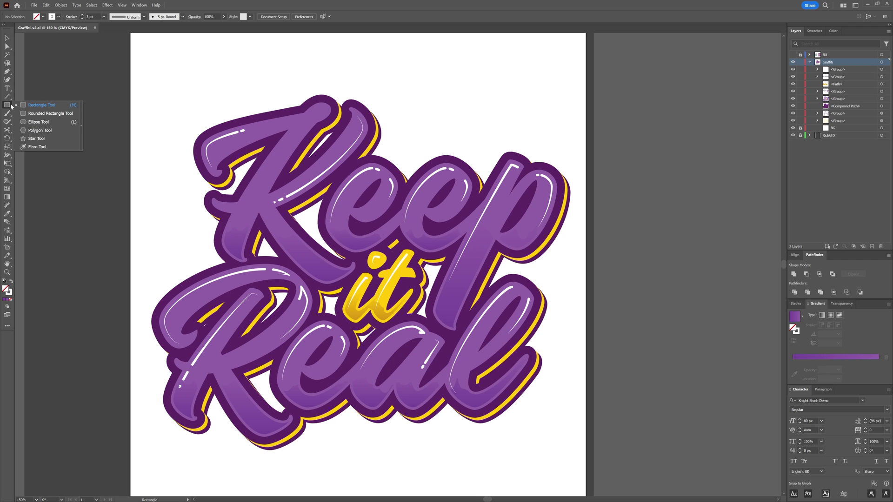
left_click(42, 122)
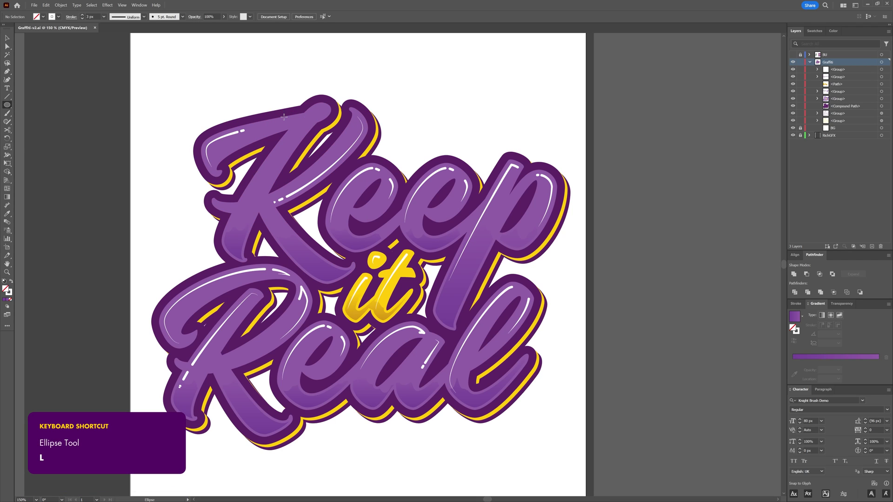
scroll(289, 117, "up", 1)
left_click_drag(292, 124, 302, 133)
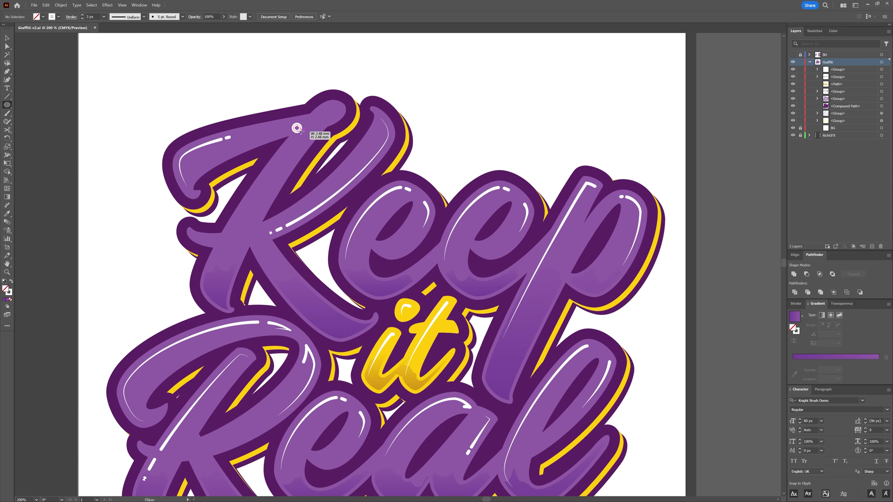
left_click(10, 282)
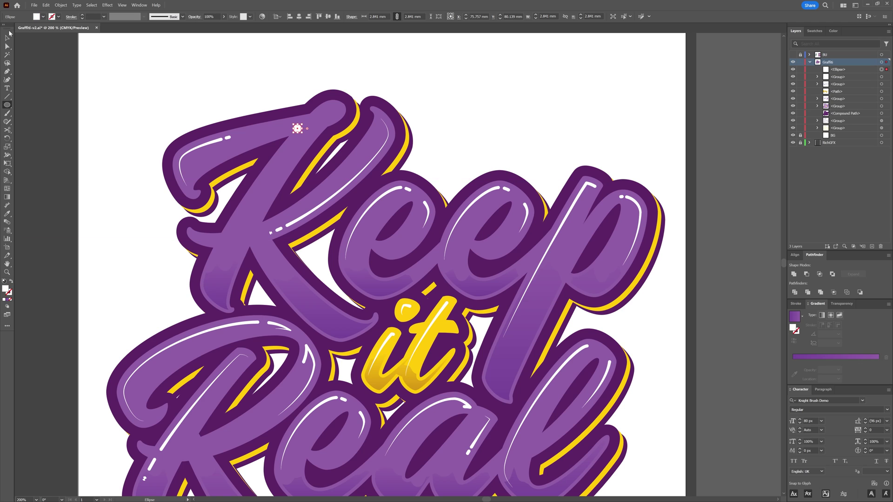
Duplicate the circle into a grouped three-dot cluster and move it up and right
left_click(8, 36)
scroll(316, 80, "up", 2)
mouse_move(278, 178)
left_mouse_down()
mouse_move(286, 171)
mouse_move(310, 181)
mouse_move(301, 174)
mouse_move(291, 184)
left_mouse_up()
key("ctrl+shift+a")
key("ctrl+g")
scroll(335, 153, "down", 2)
left_click_drag(321, 159, 380, 319)
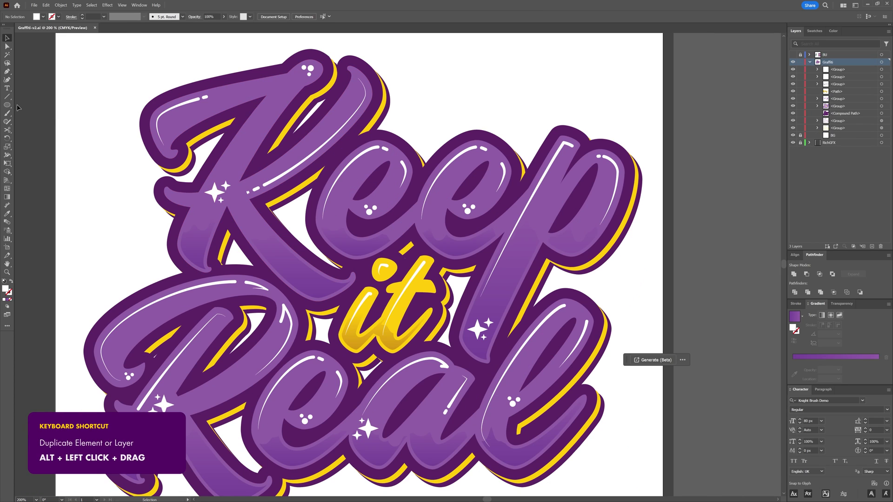
left_click(7, 105)
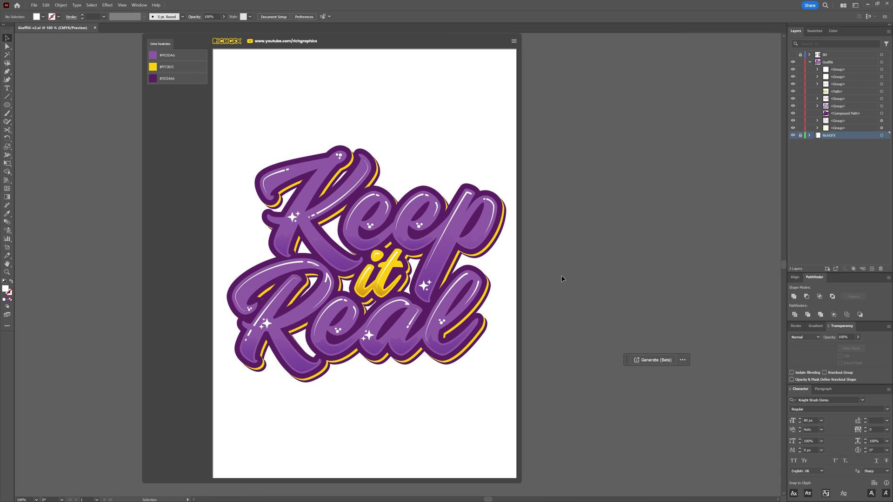
Create a 210×297 mm rectangle aligned to the artboard's top
left_click_drag(8, 106, 37, 106)
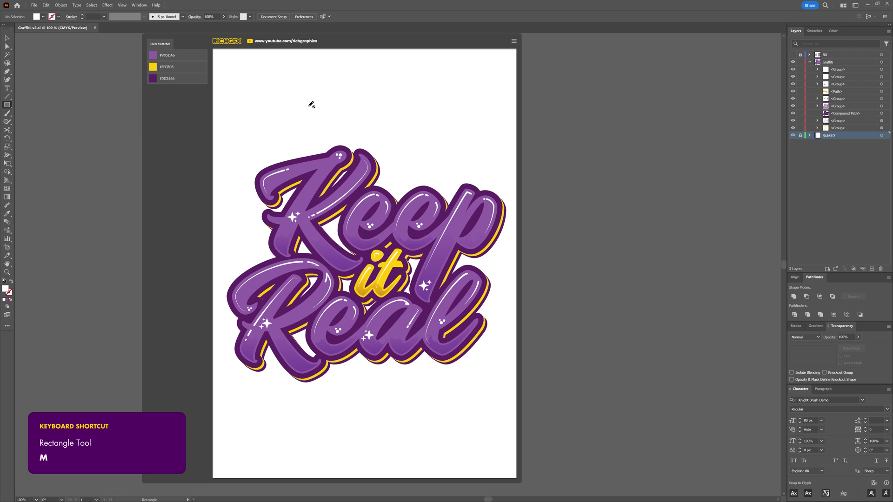
left_click(881, 62)
left_click(288, 91)
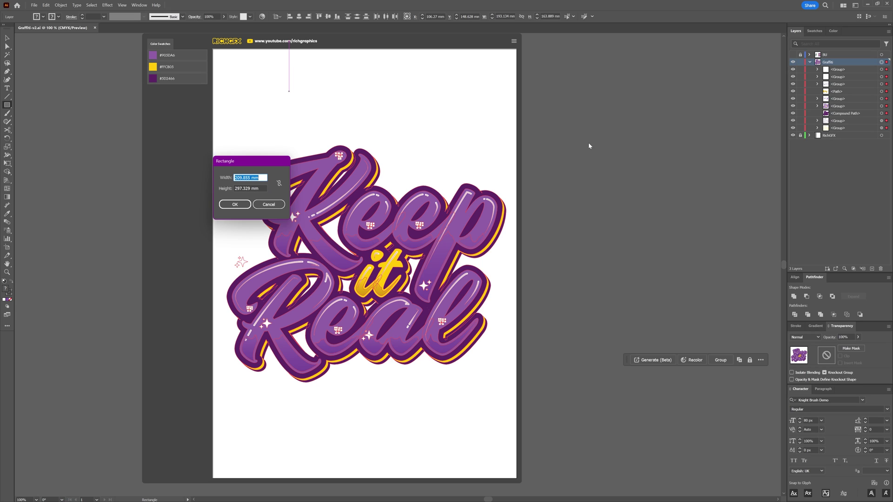
type("210")
key("Tab")
type("297")
key("Return")
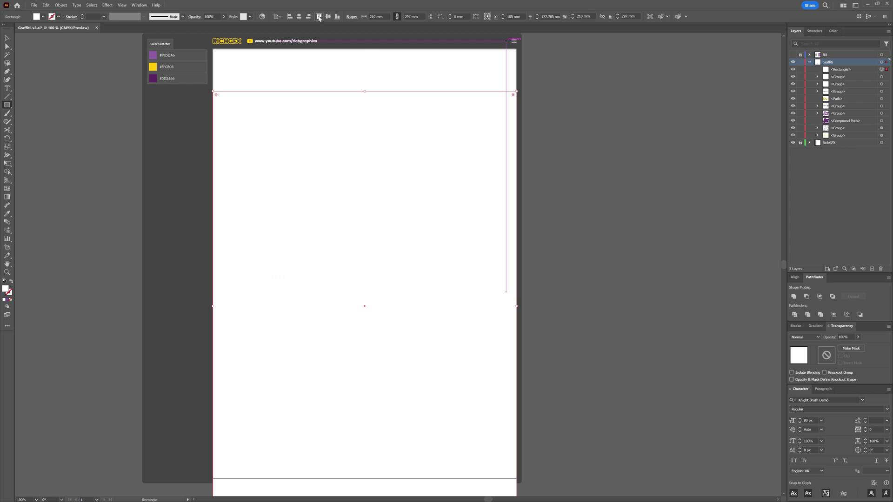
left_click(318, 17)
Fill the rectangle with dark purple #5D2466 and send it behind the lettering
left_click(815, 31)
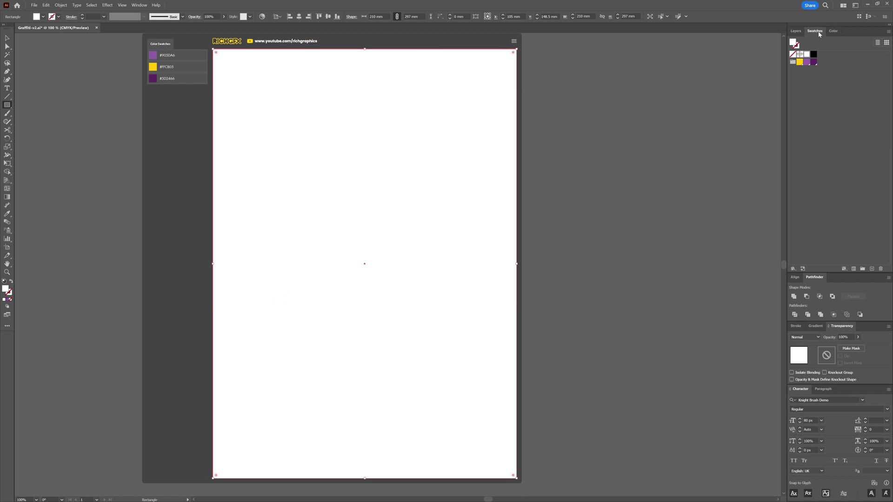
left_click(813, 62)
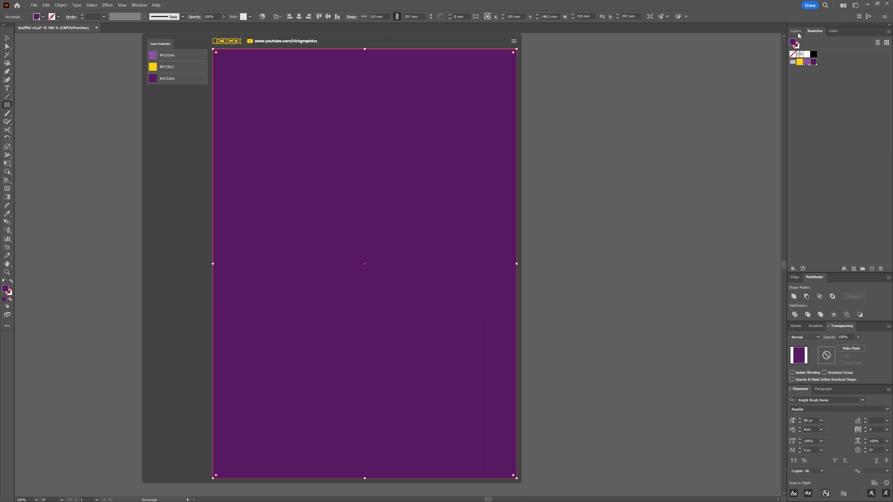
left_click(796, 30)
left_click(7, 38)
right_click(314, 141)
mouse_move(353, 328)
left_click(424, 353)
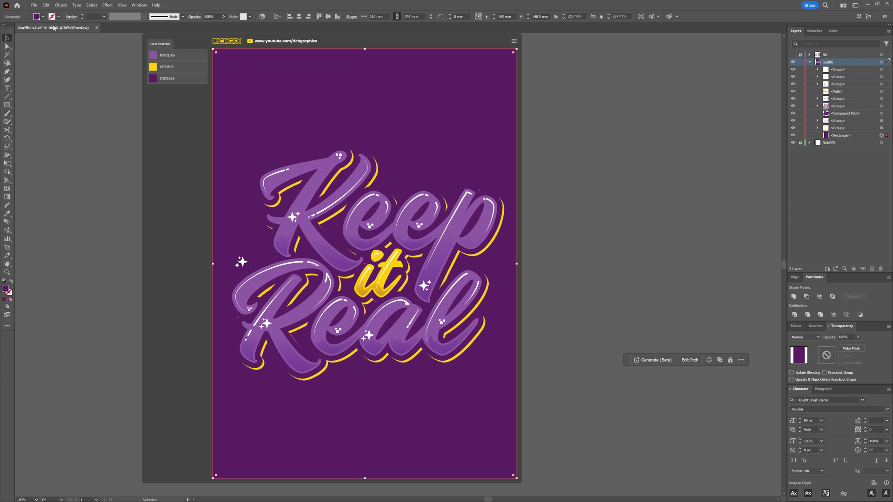
Paste an in-place copy filled with light purple #905DA6 below the lettering groups
left_click(46, 6)
left_click(58, 40)
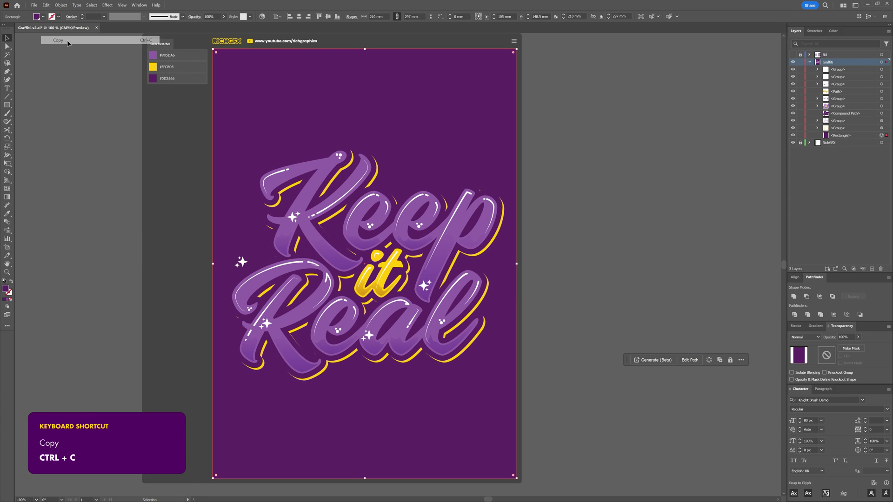
left_click(46, 6)
left_click(65, 72)
left_click(814, 31)
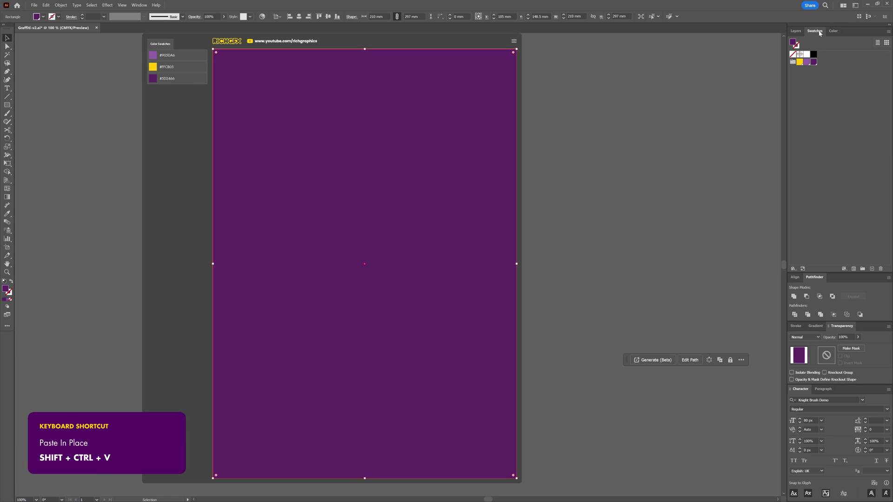
left_click(807, 63)
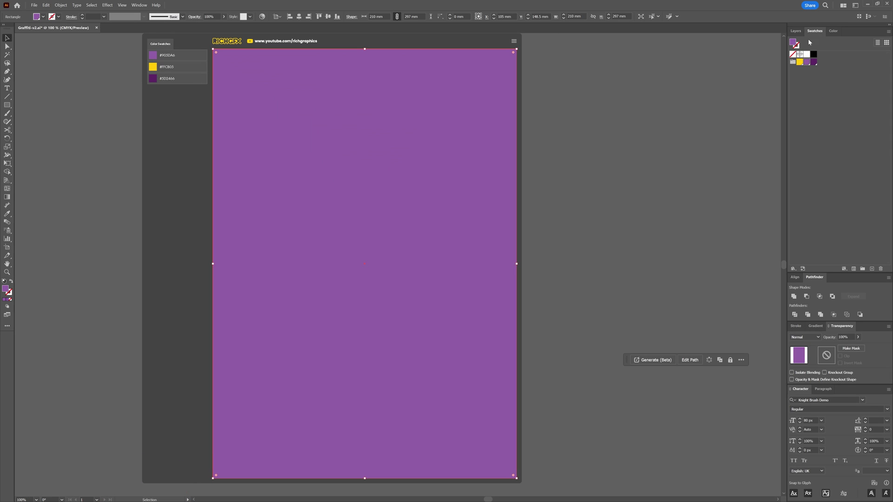
left_click(795, 31)
left_click_drag(844, 70, 844, 139)
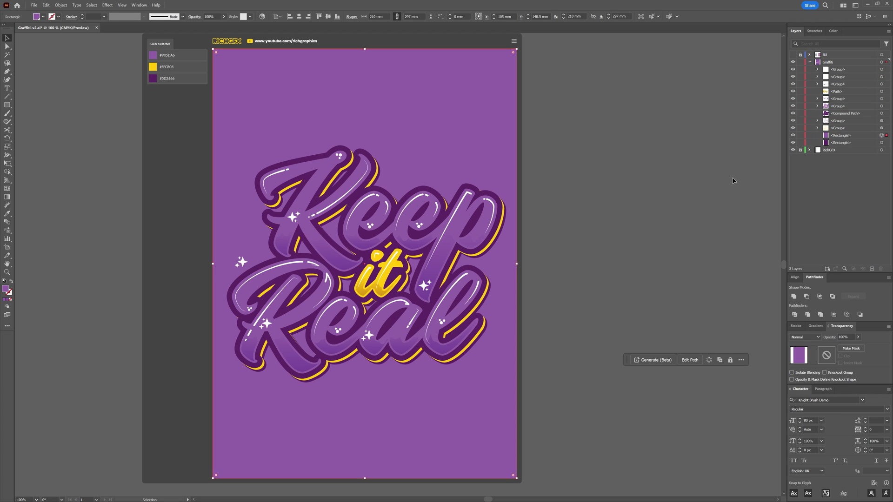
left_click(612, 204)
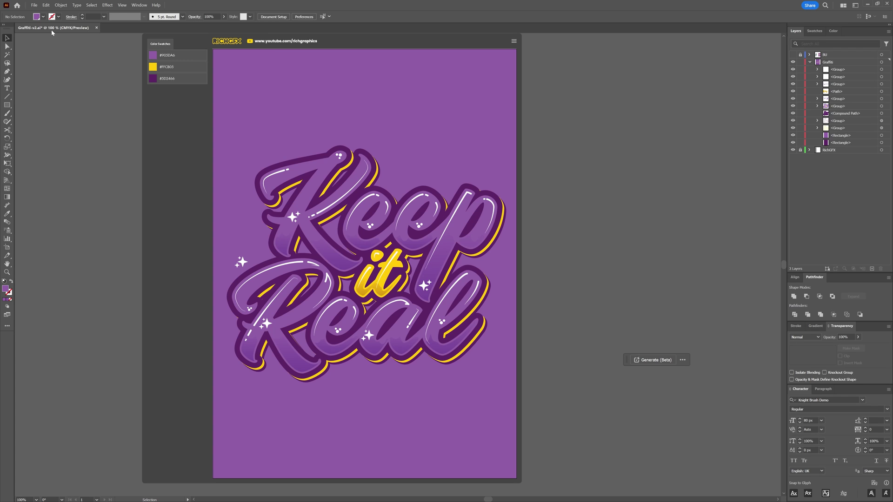
Place the grunge texture image, centre it on the artboard and rotate it 90°
left_click(34, 6)
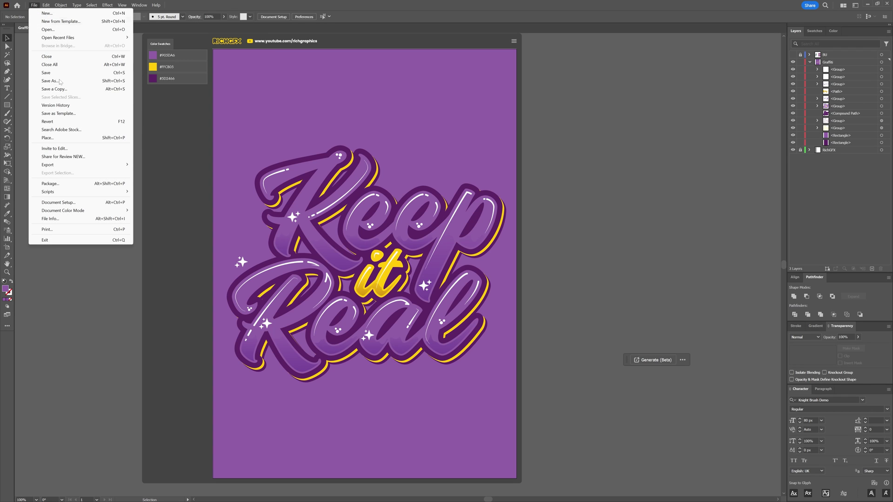
left_click(47, 137)
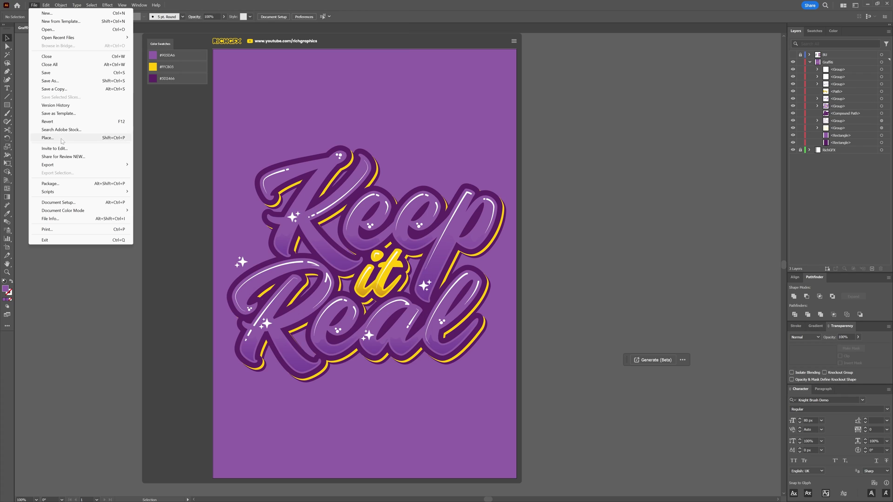
left_click(47, 138)
double_click(221, 70)
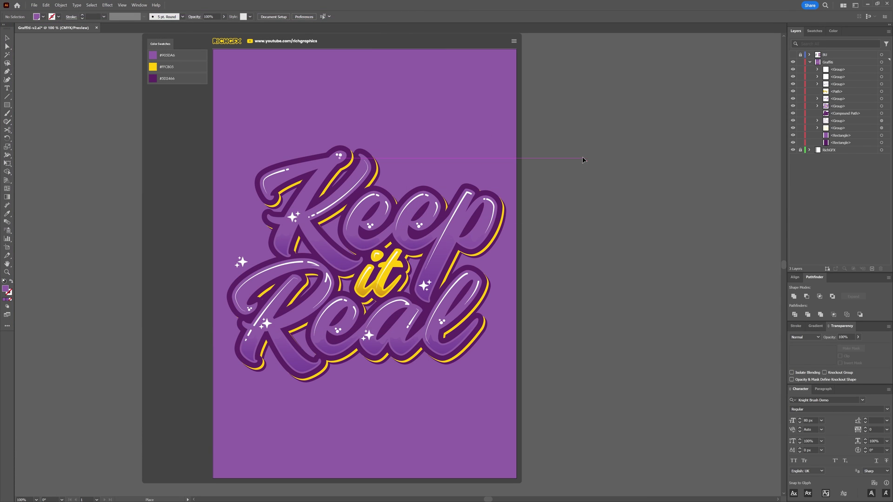
left_click(582, 158)
left_click(337, 17)
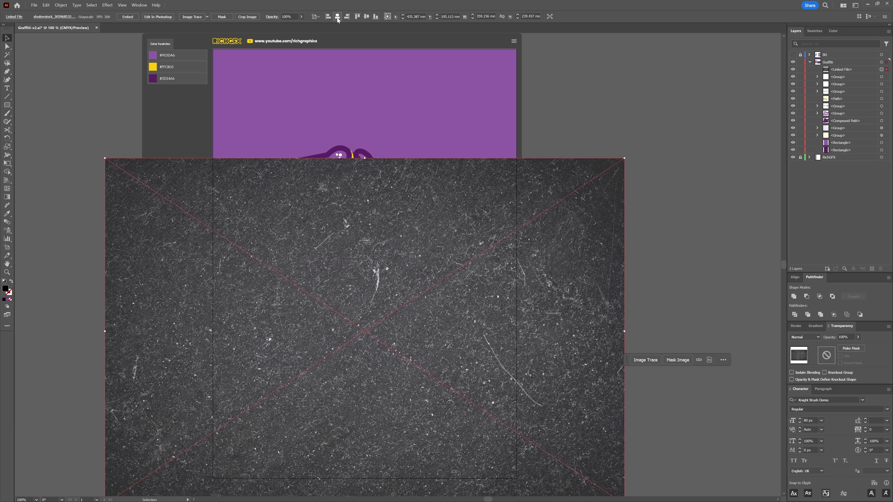
left_click(365, 16)
scroll(445, 142, "down", 2)
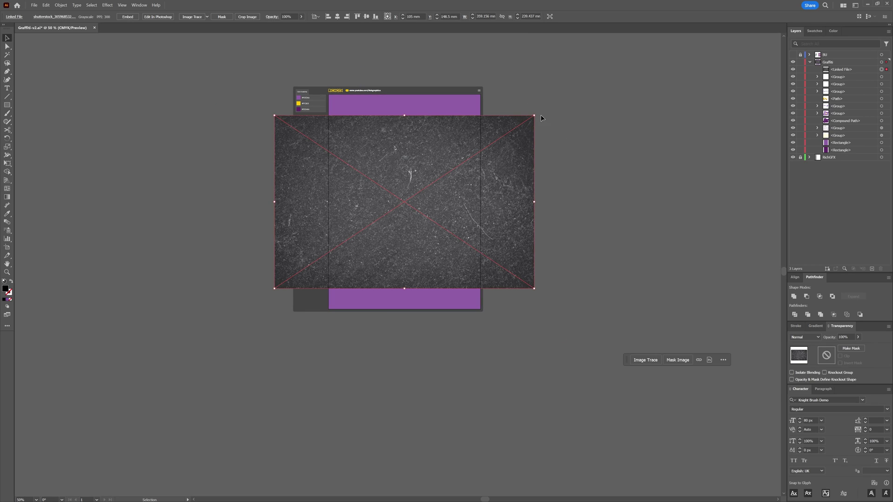
left_click_drag(535, 114, 448, 268)
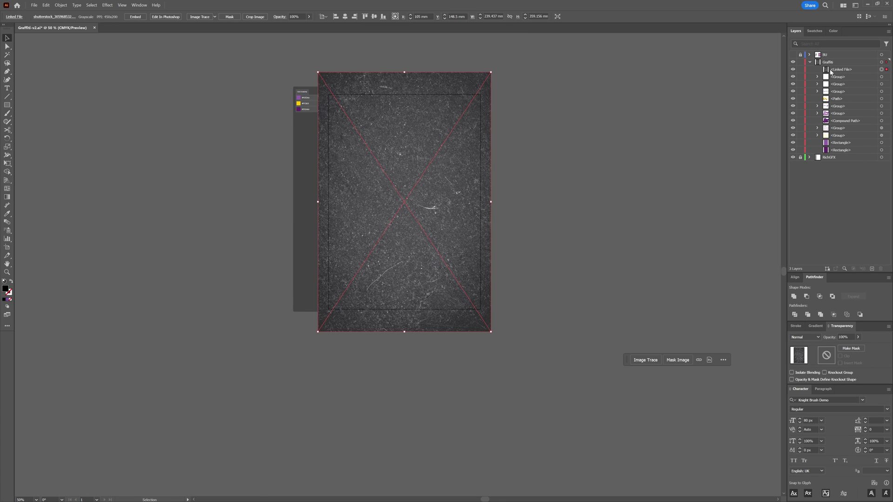
Use the texture as an inverted opacity mask on the light purple rectangle
left_click_drag(845, 69, 847, 141)
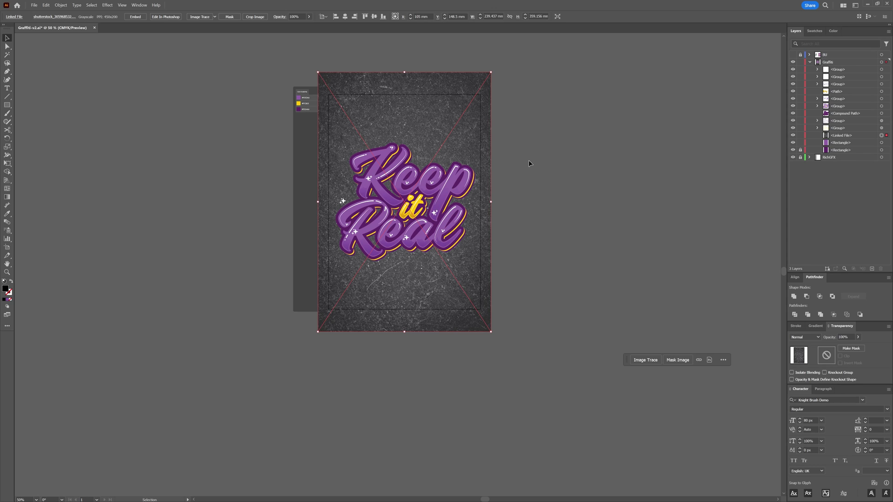
left_click(444, 129, "shift")
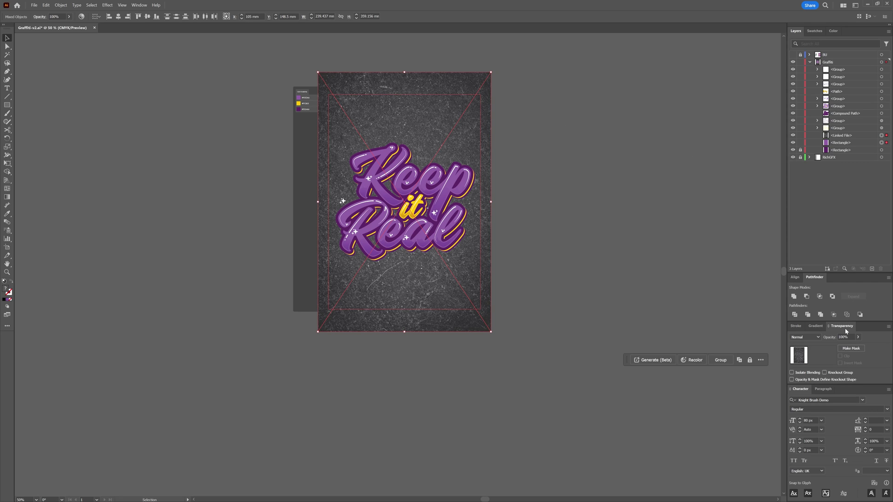
left_click(139, 5)
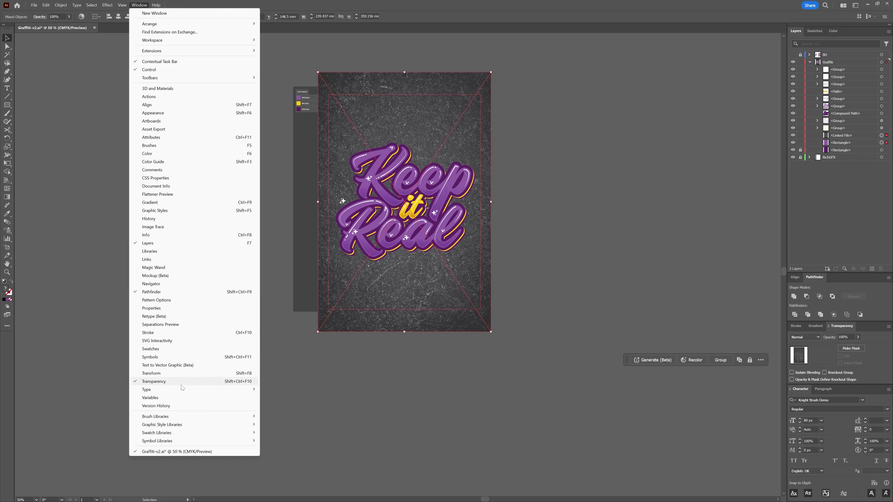
left_click(306, 385)
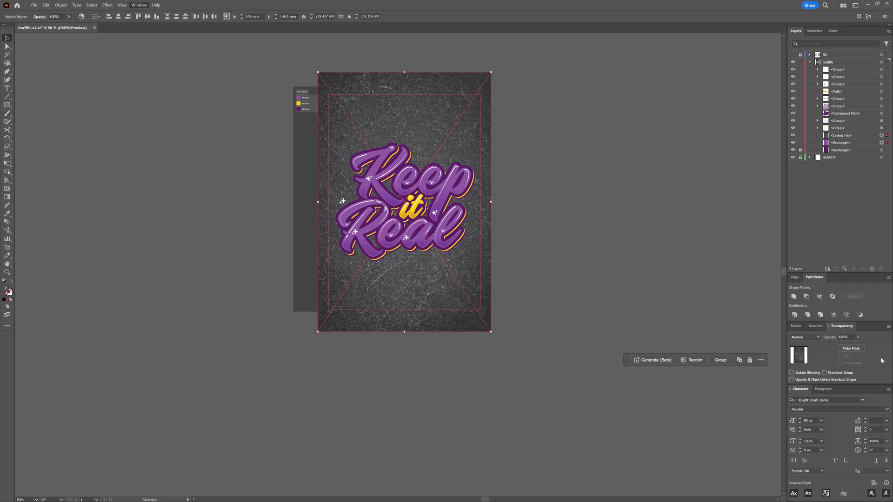
left_click(857, 352)
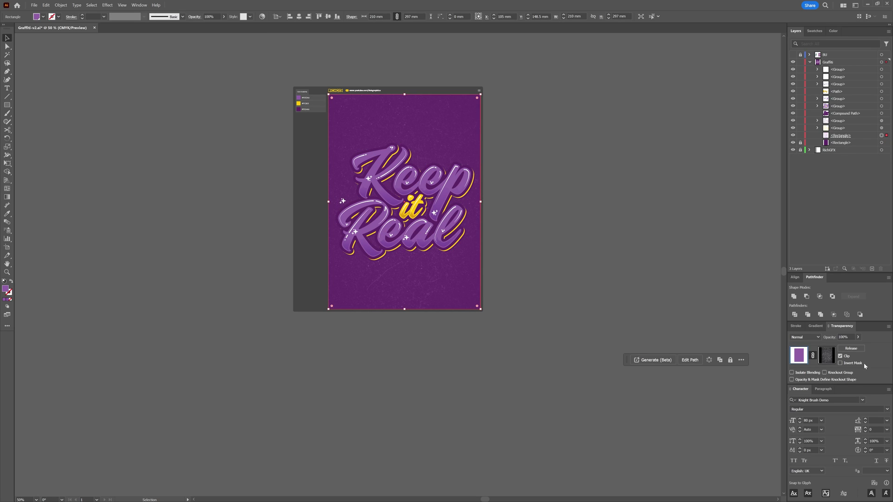
left_click(580, 227)
key("ctrl+1")
Add a centred 210×297 mm rectangle beneath the lettering
scroll(619, 378, "up", 2)
scroll(619, 378, "up", 1)
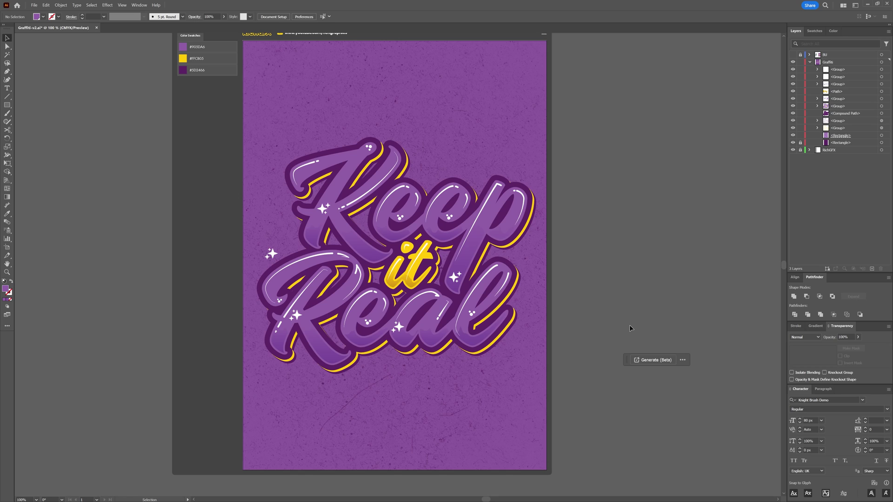
scroll(629, 328, "up", 1)
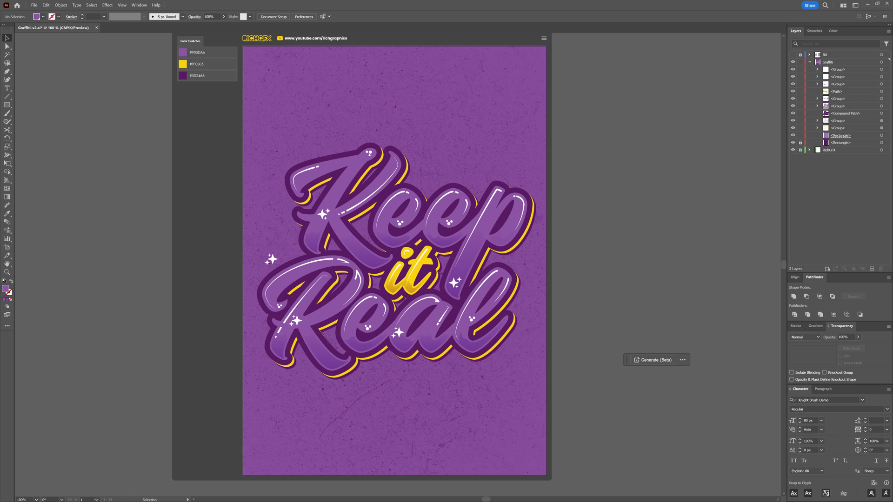
key("m")
left_click(580, 166)
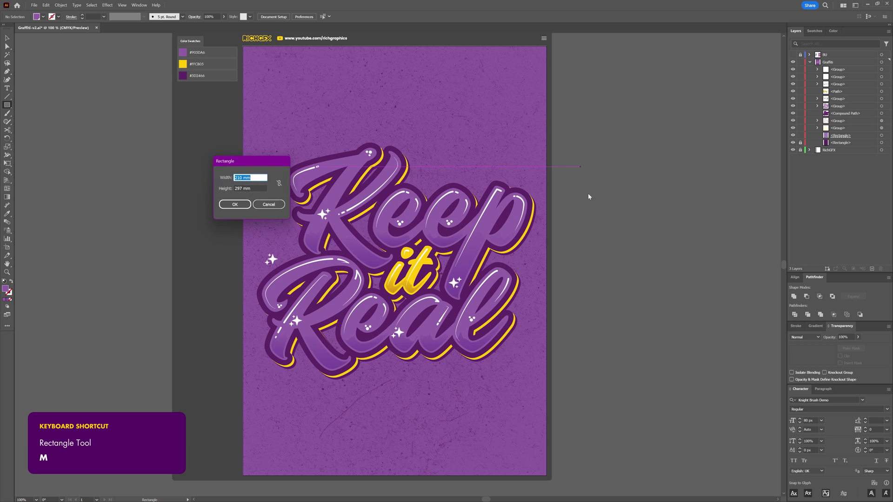
left_click(235, 204)
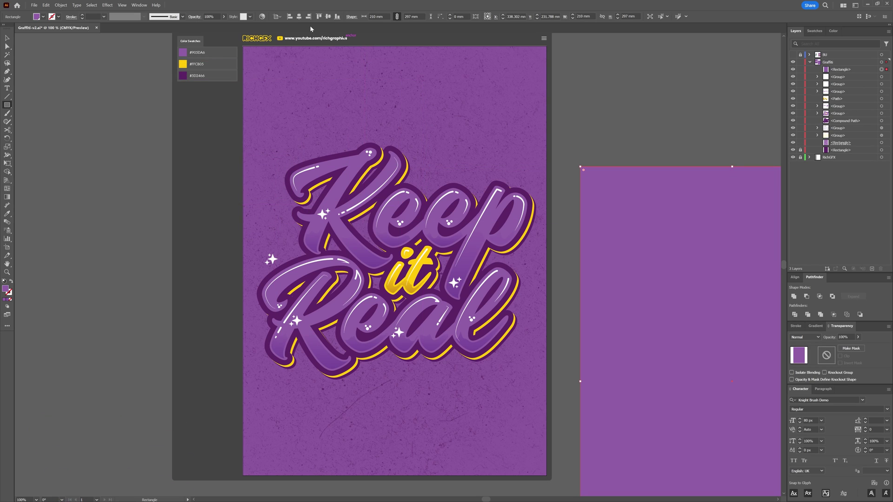
left_click(299, 16)
left_click(331, 17)
left_click_drag(839, 70, 848, 140)
Place the halftone dot image, rotate it to portrait, centre and enlarge it over the page
left_click(34, 5)
left_click(46, 136)
double_click(183, 74)
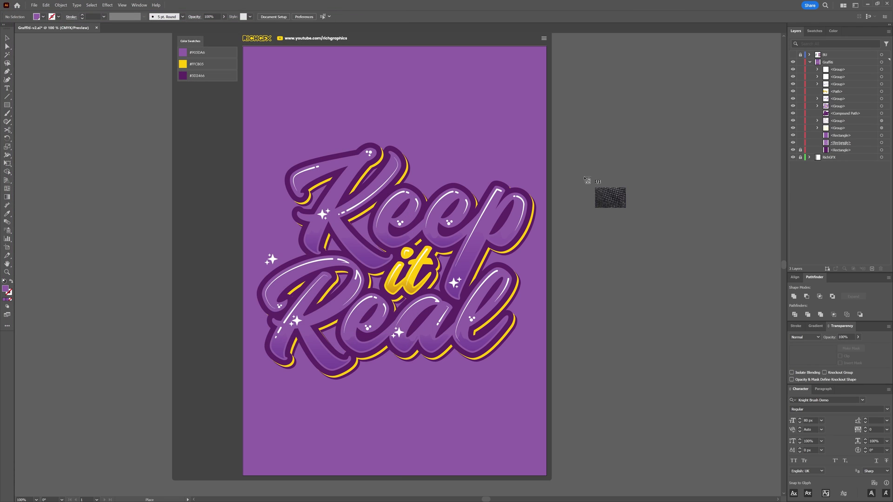
left_click(587, 124)
scroll(642, 172, "down", 1)
scroll(306, 75, "right", 3)
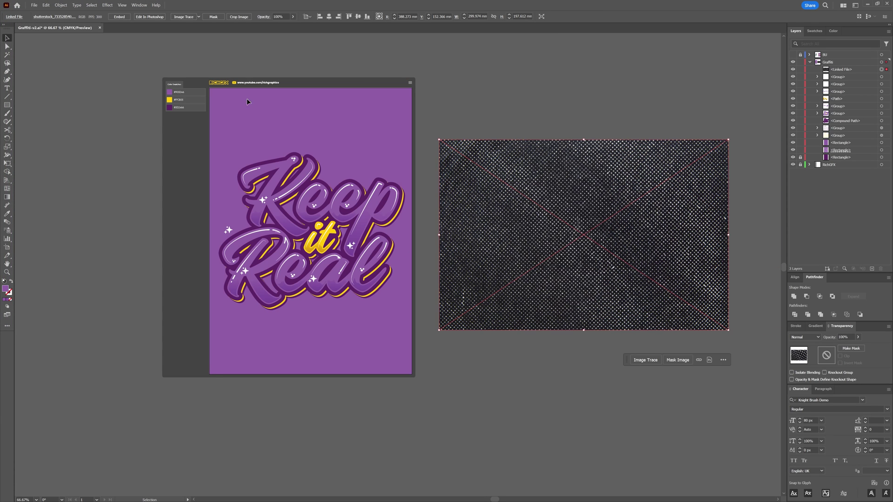
left_click_drag(435, 139, 501, 301)
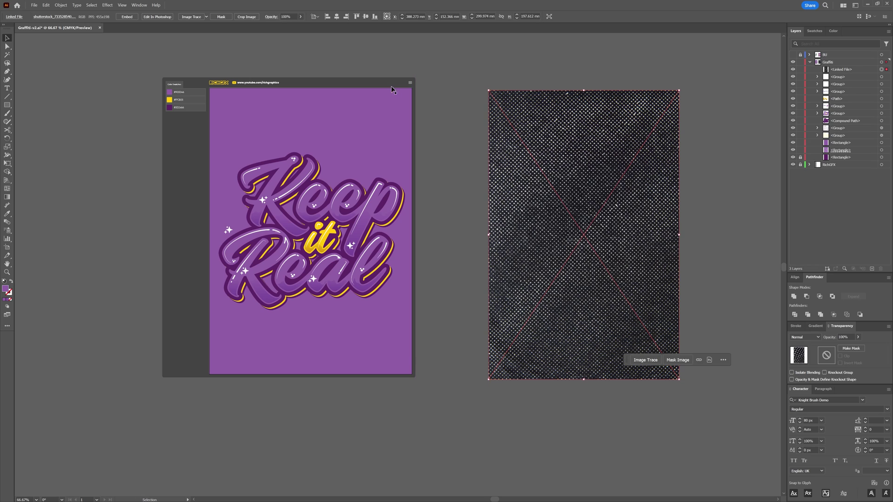
left_click(336, 16)
left_click(366, 16)
left_click_drag(405, 87, 414, 74)
Make the halftone image a non-inverted opacity mask on the new rectangle
left_click_drag(841, 70, 853, 141)
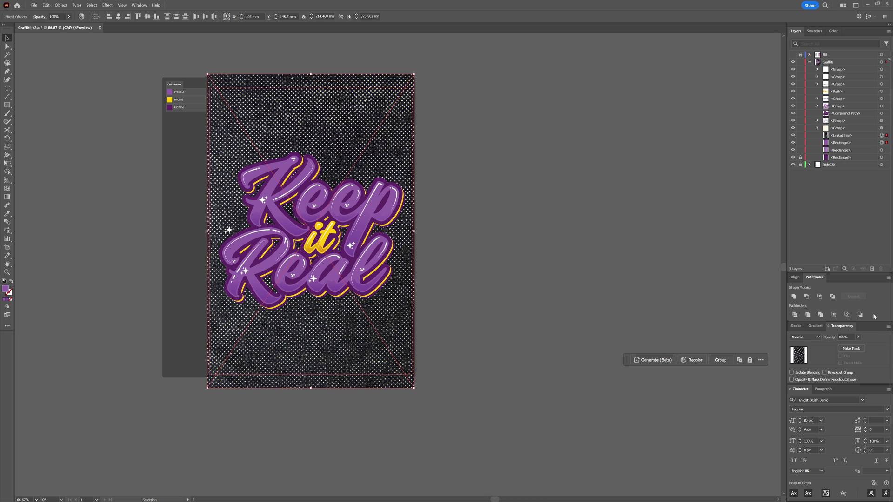
left_click(851, 348)
key("ctrl+1")
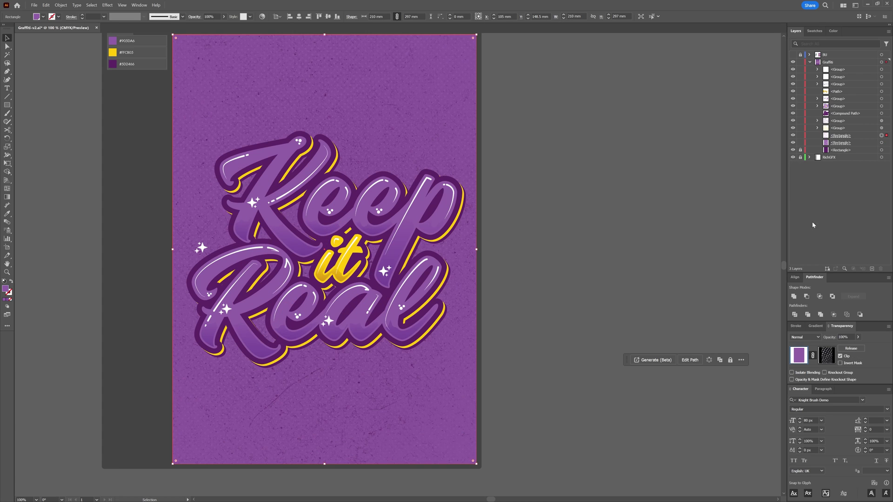
left_click(850, 364)
left_click(858, 364)
scroll(258, 160, "up", 1)
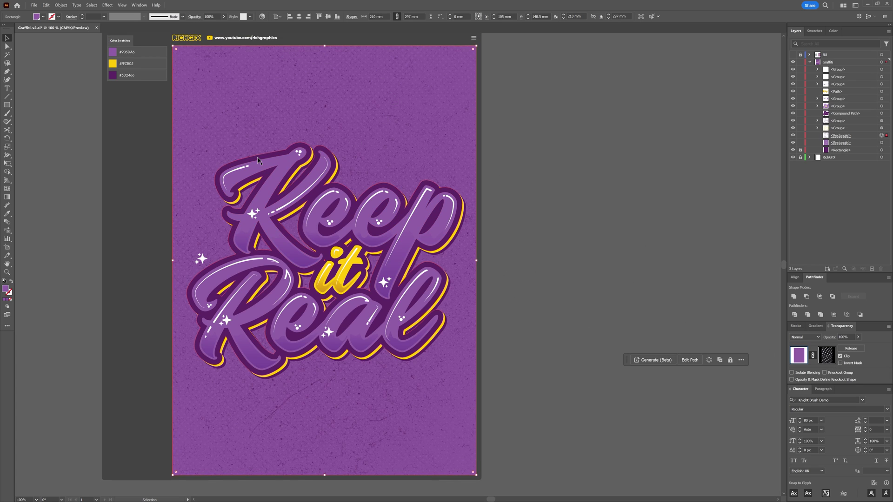
left_click(565, 172)
scroll(577, 195, "left", 3)
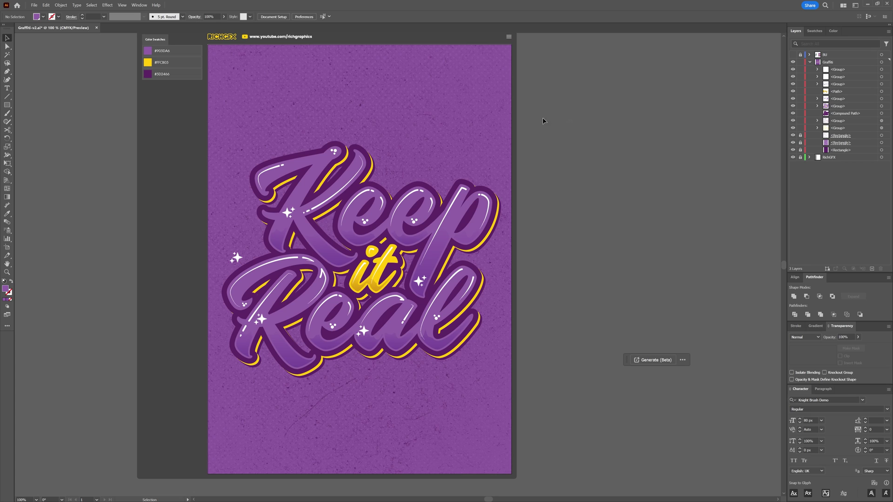
scroll(568, 269, "down", 1)
scroll(568, 270, "up", 1)
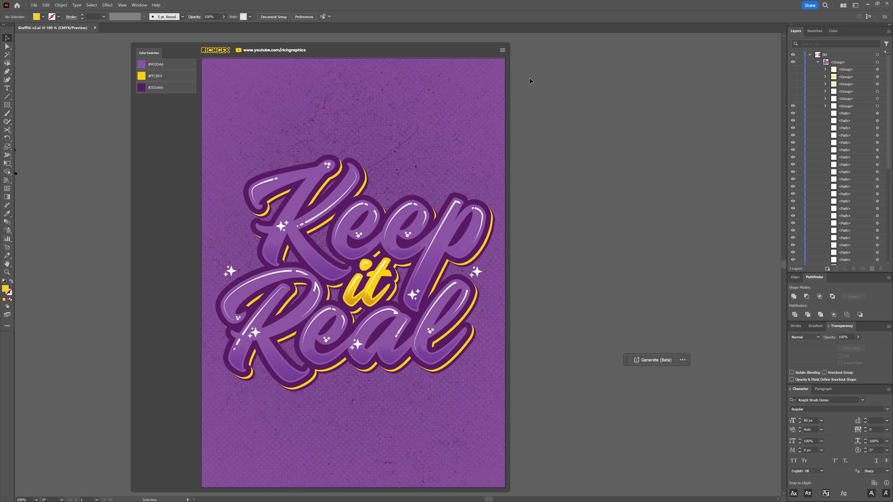